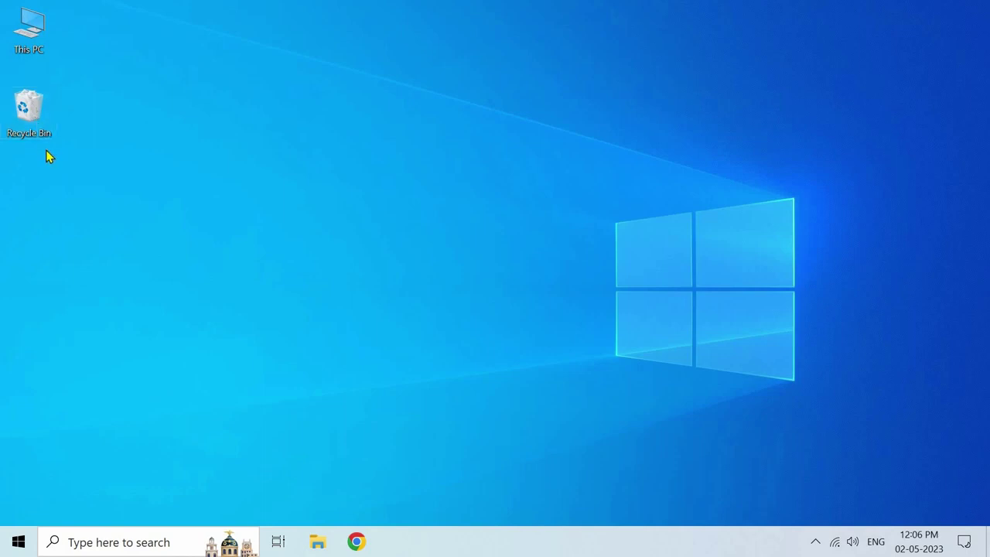
- Open the Recycle Bin from the desktop, view its deleted items in a maximized window and minimize it
left_click(30, 116)
double_click(28, 112)
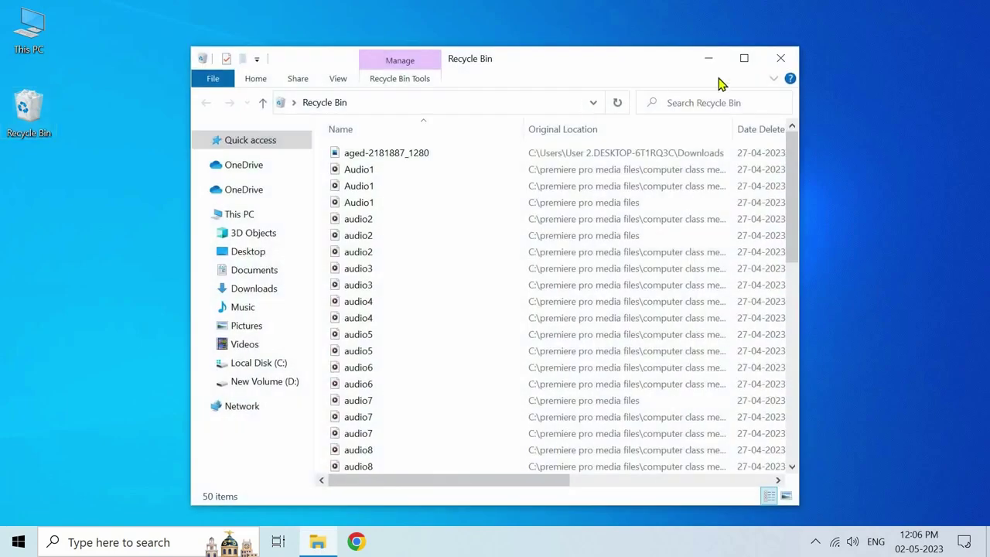
left_click(744, 58)
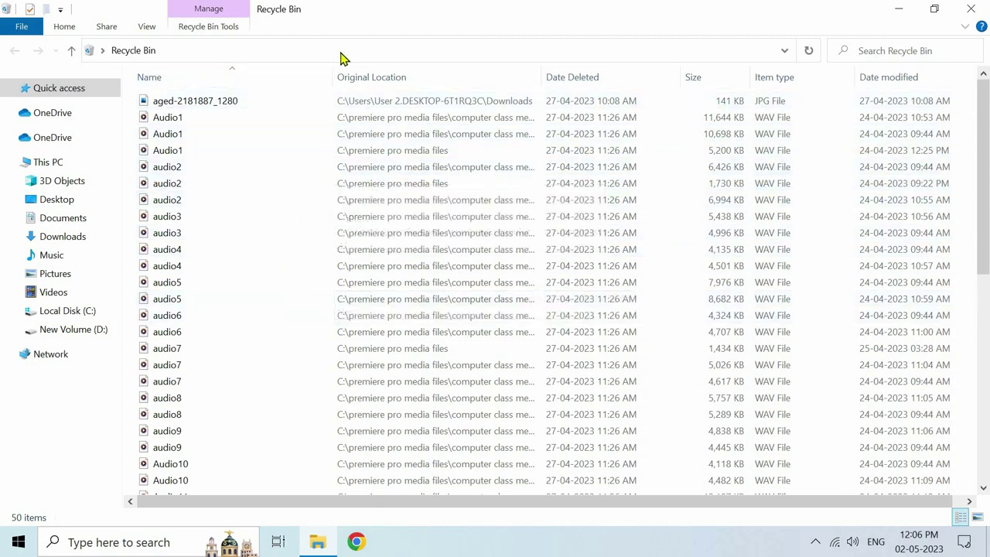
left_click(894, 11)
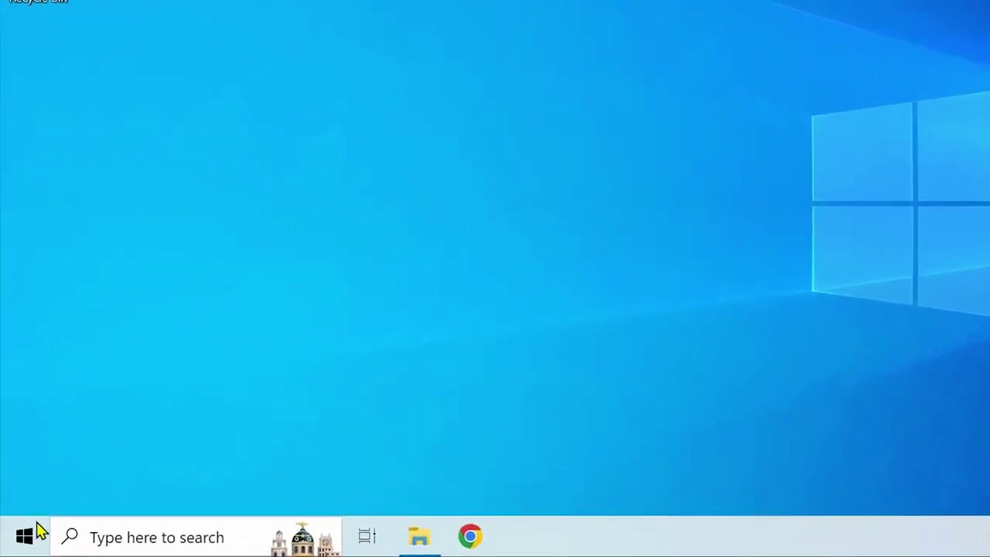
- Open the desktop icon settings from the Themes page of the Windows Personalization settings
left_click(26, 539)
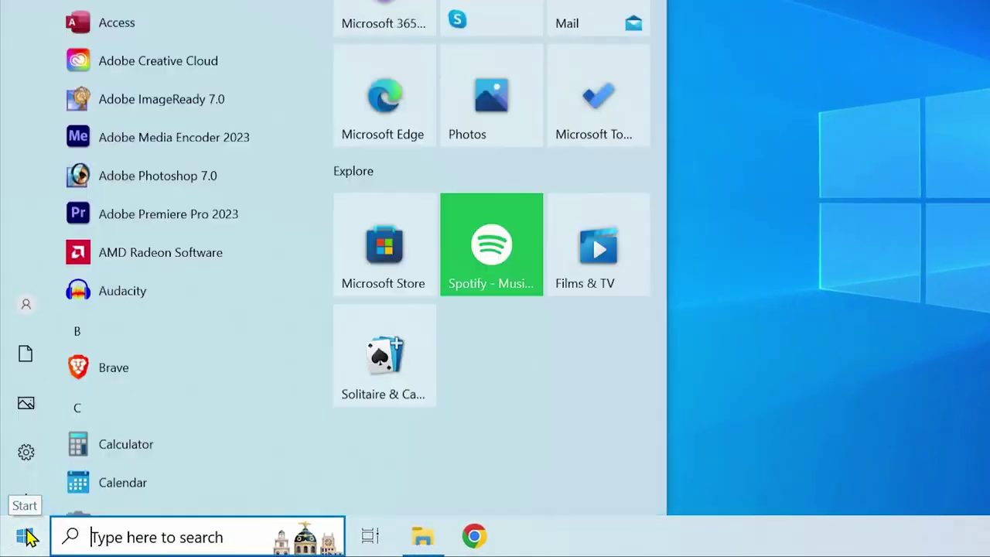
mouse_move(98, 450)
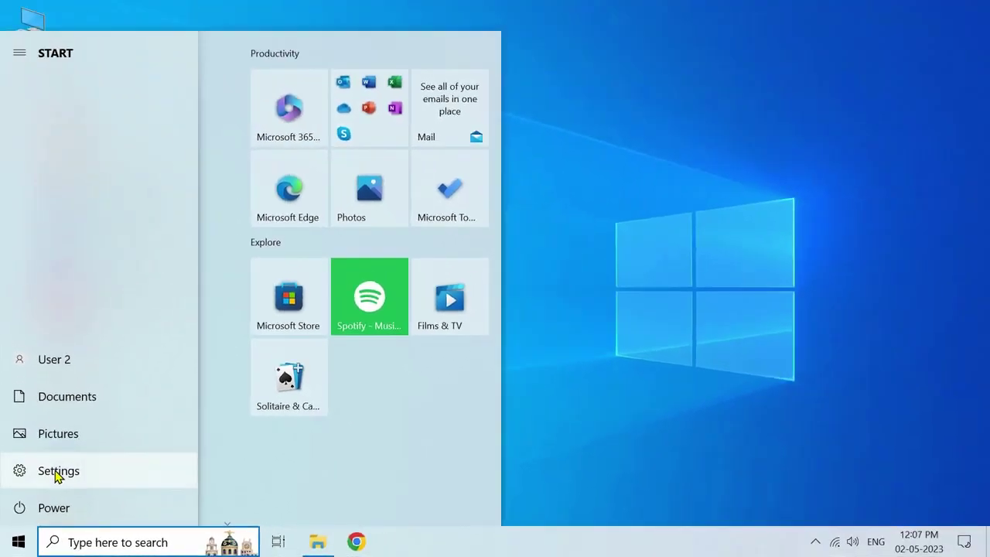
left_click(58, 472)
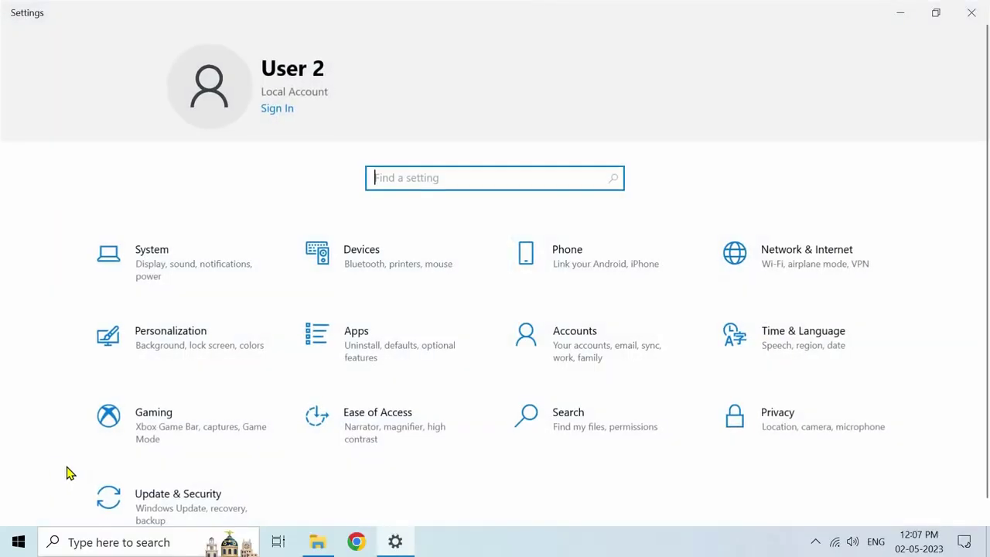
left_click(186, 342)
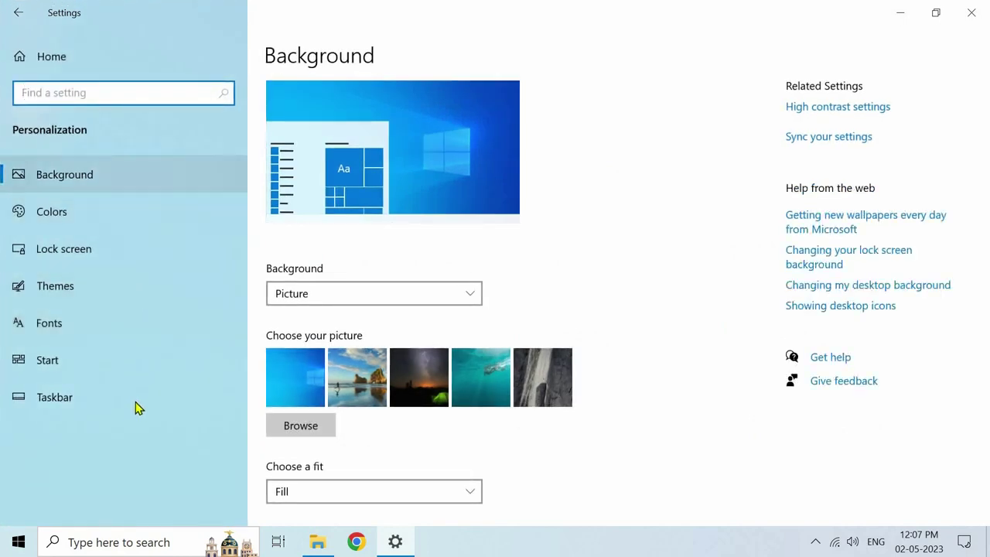
left_click(103, 290)
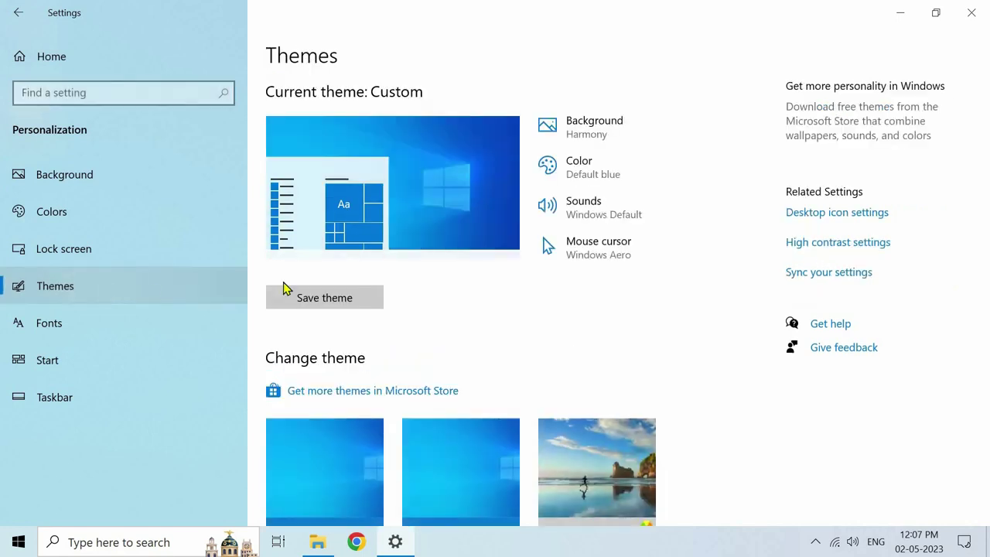
left_click(833, 220)
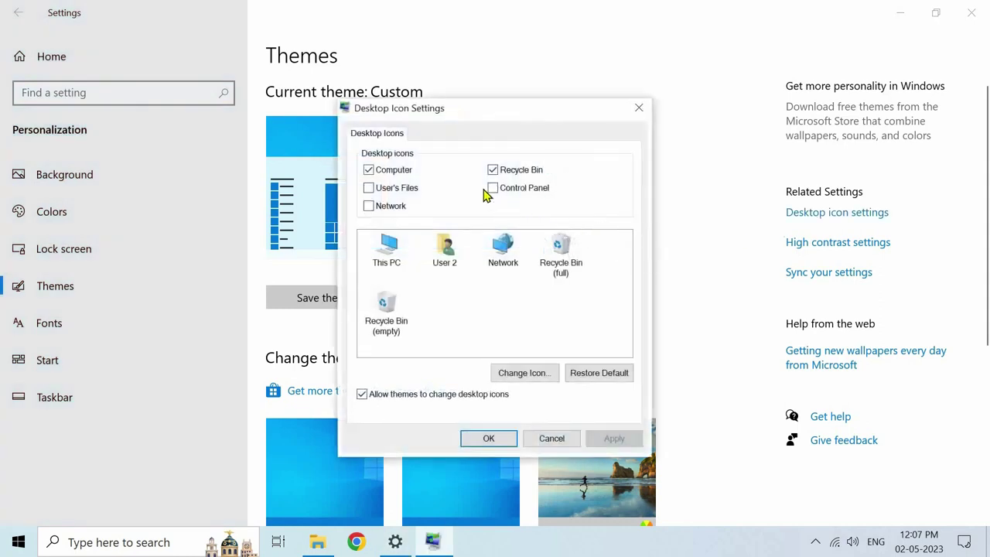
- Enable the Recycle Bin desktop icon, apply the desktop icon settings and close Settings
left_click(493, 171)
left_click(496, 171)
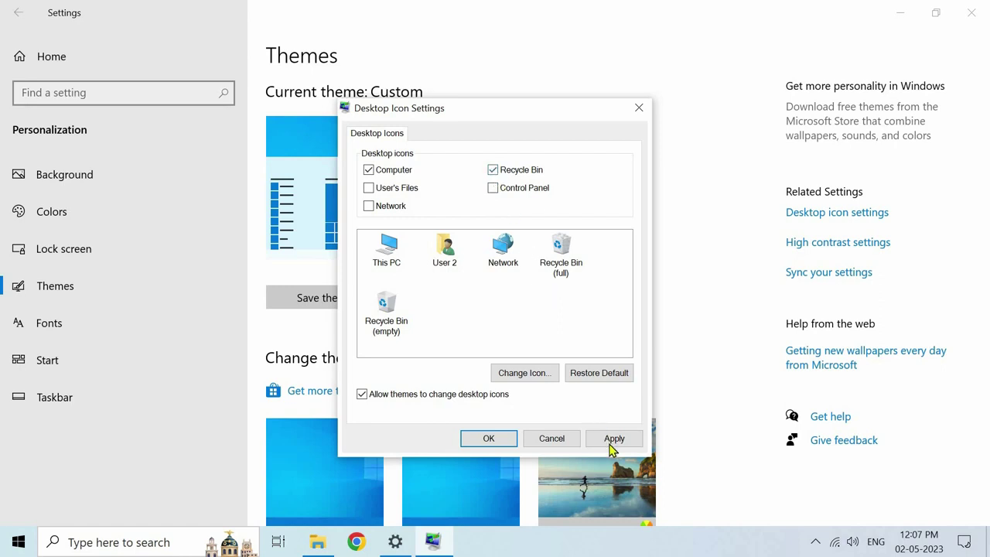
left_click(612, 442)
left_click(493, 442)
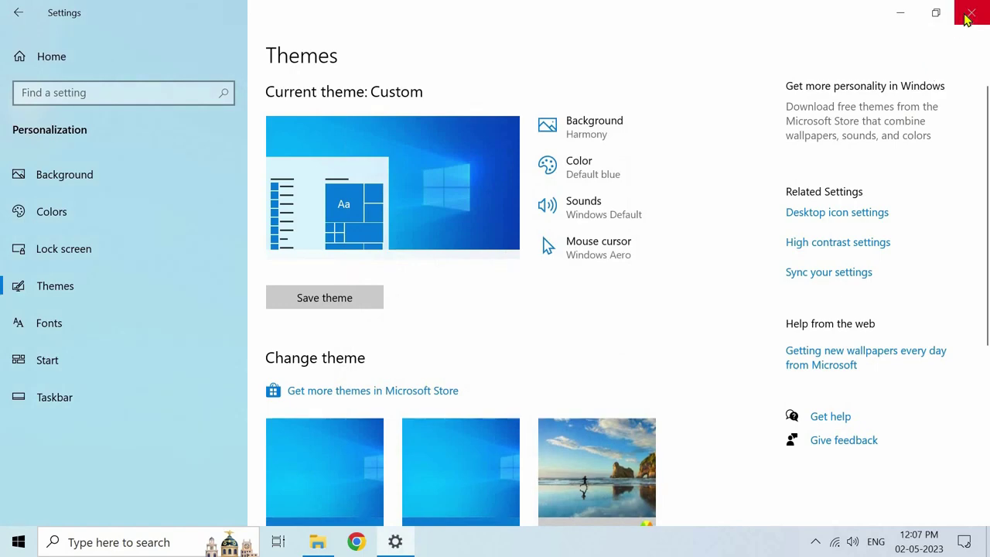
left_click(969, 13)
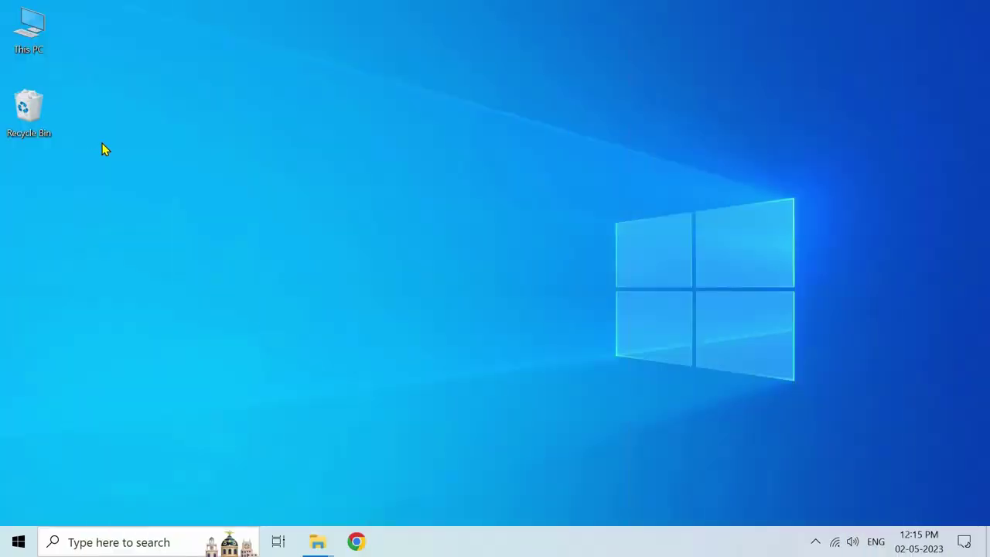
- Delete the picture salt-harvesting-3060093__340 from the Saved Pictures folder and undo the deletion
mouse_move(317, 541)
left_click(293, 487)
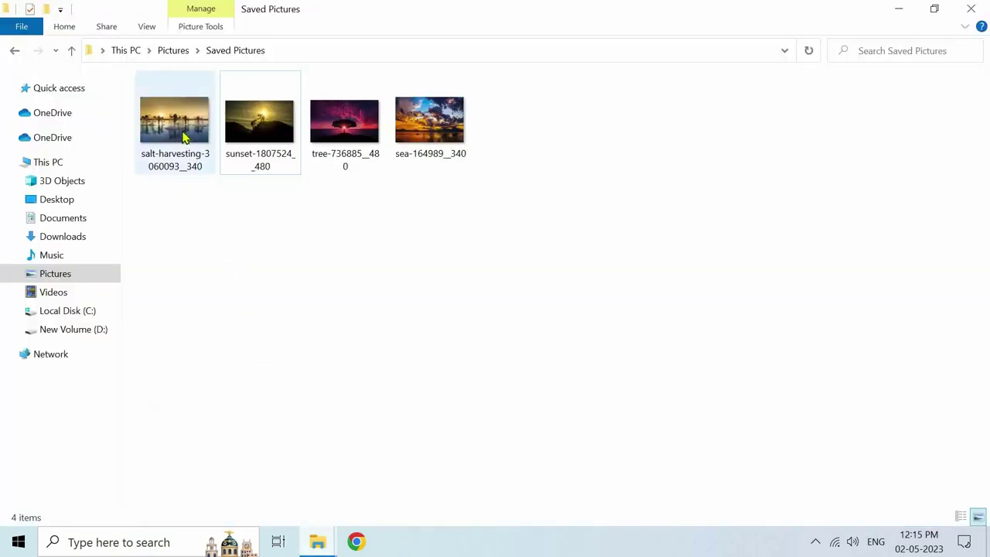
left_click(184, 135)
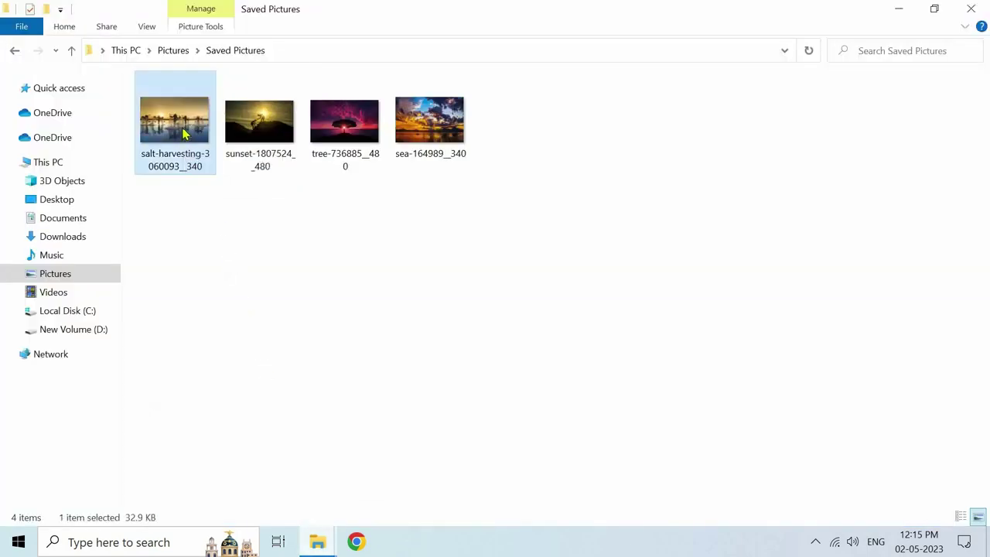
key("Delete")
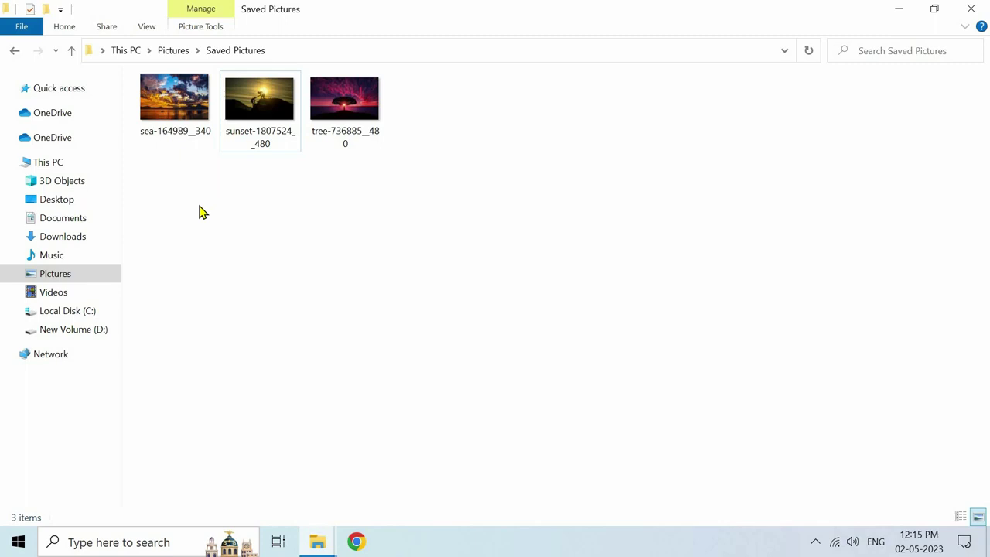
key("ctrl+z")
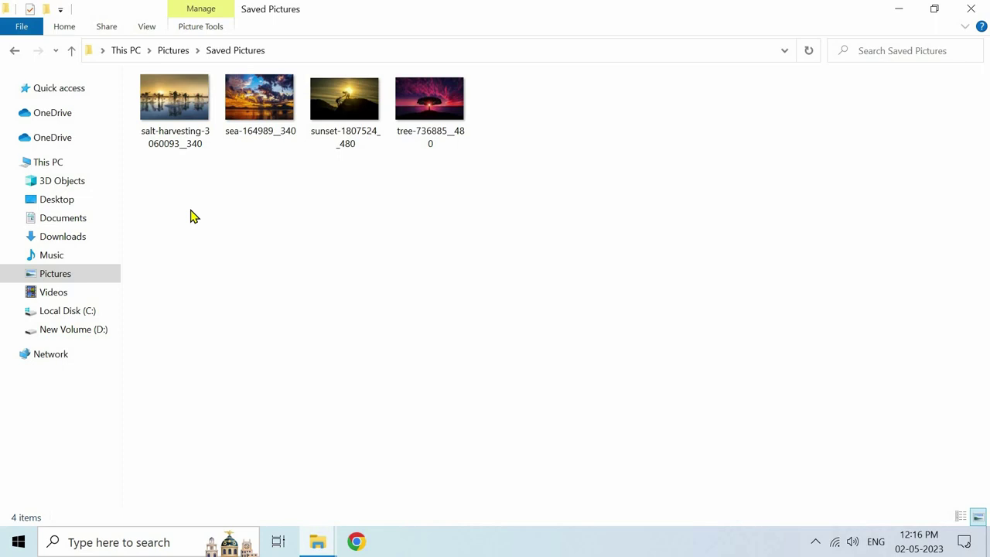
- Delete the picture salt-harvesting-3060093__340 from Saved Pictures again and switch to the Recycle Bin window
left_click(180, 134)
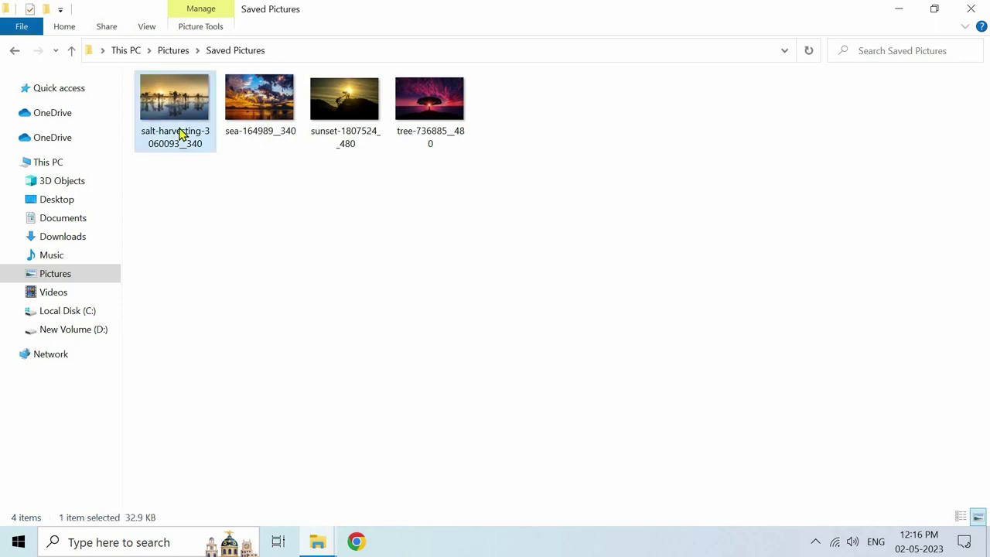
key("Delete")
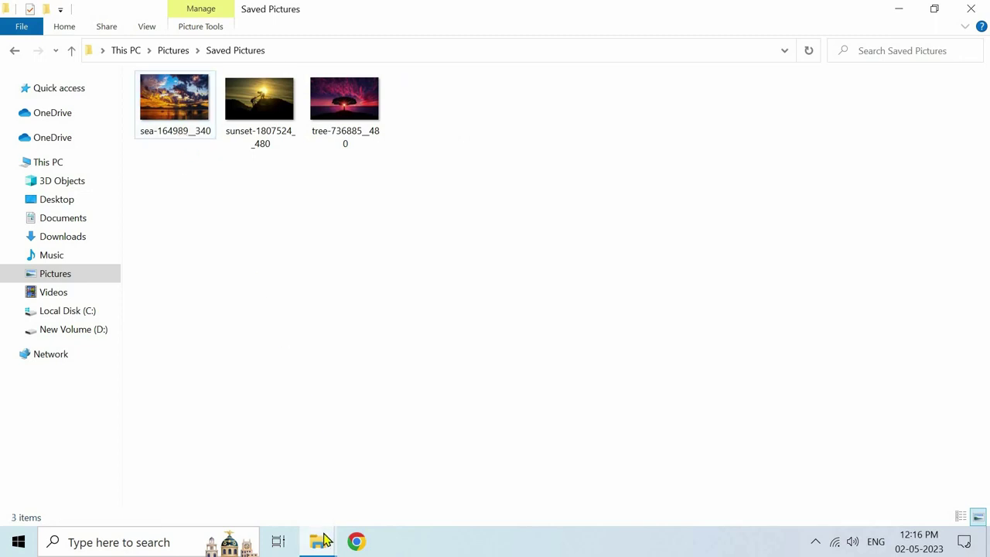
mouse_move(323, 539)
left_click(349, 490)
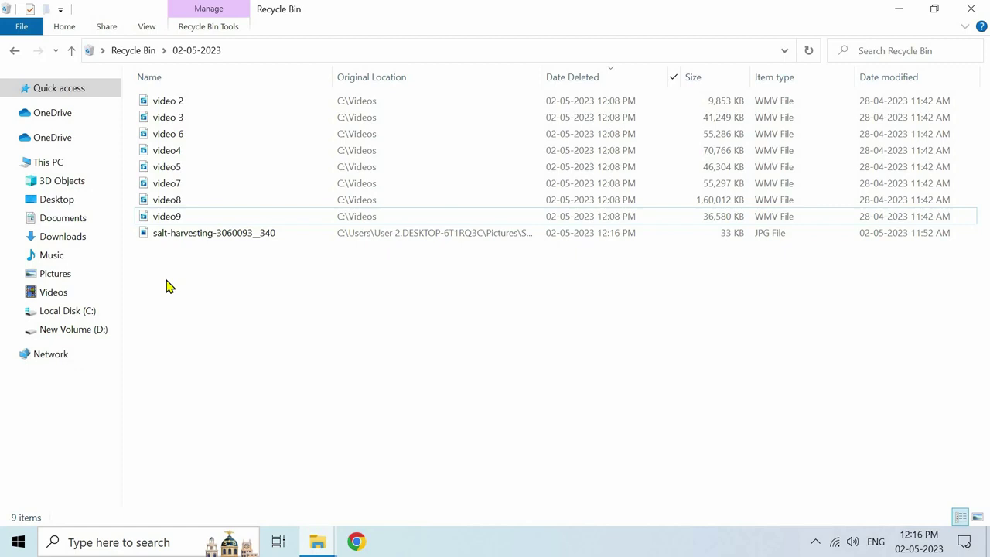
- Restore the deleted salt-harvesting-3060093__340 picture to its original location and return to the Saved Pictures folder
left_click(190, 235)
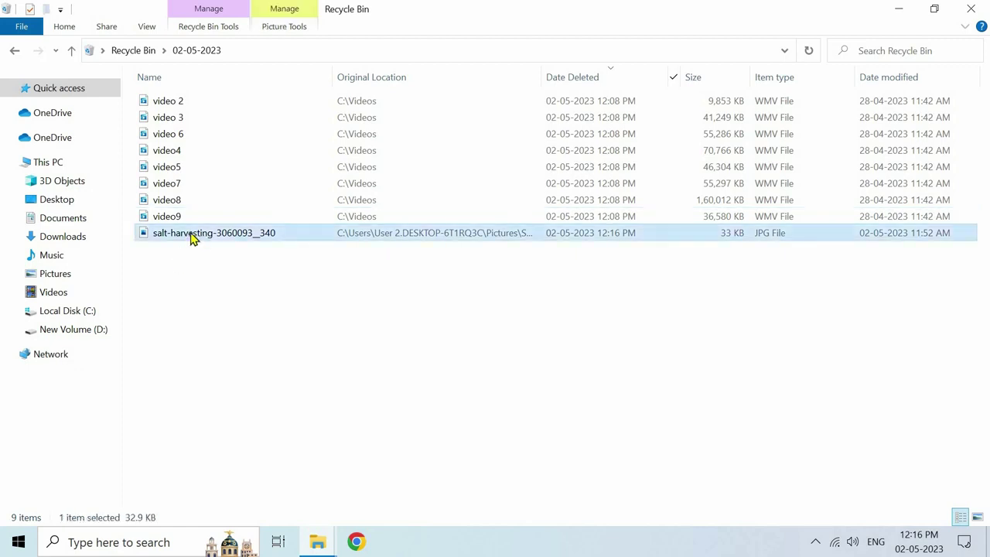
right_click(191, 238)
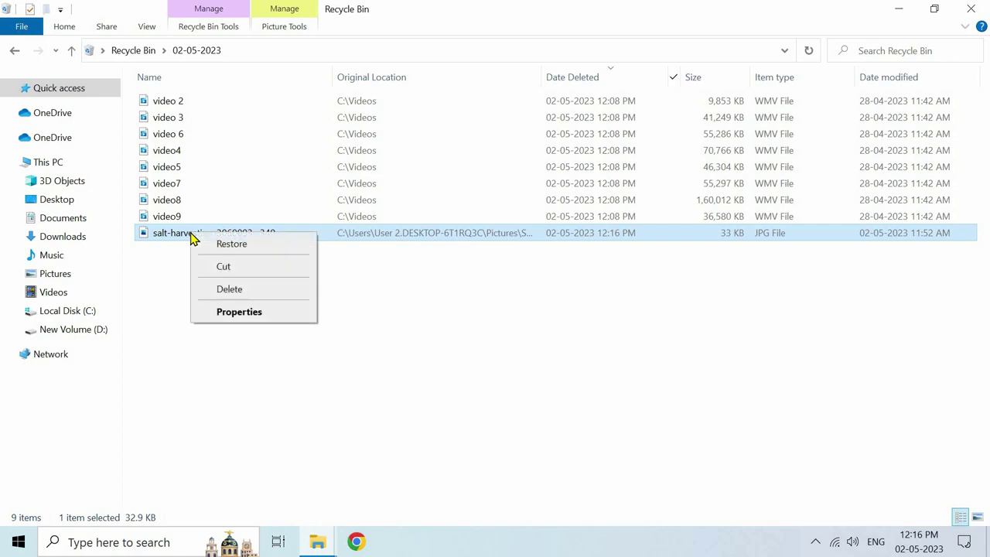
left_click(231, 246)
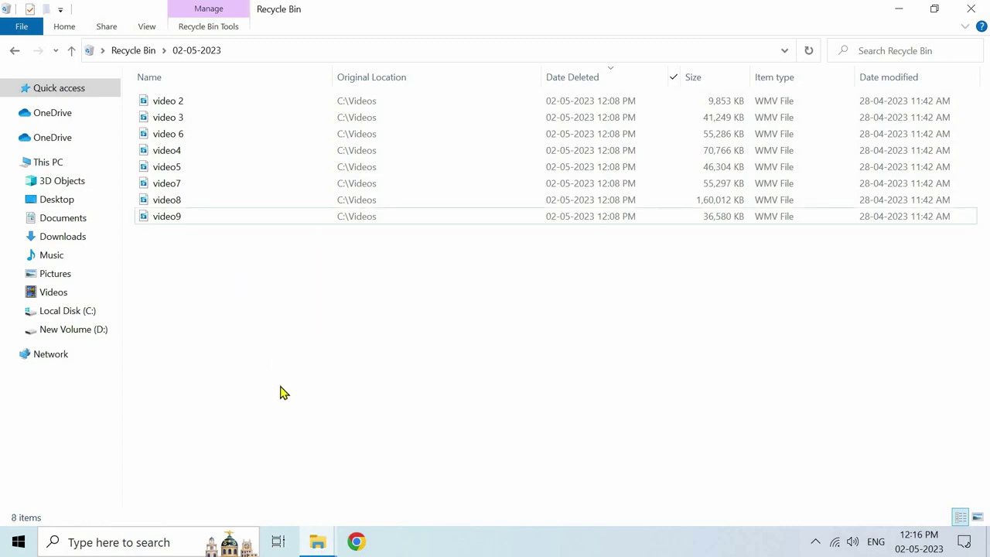
mouse_move(320, 544)
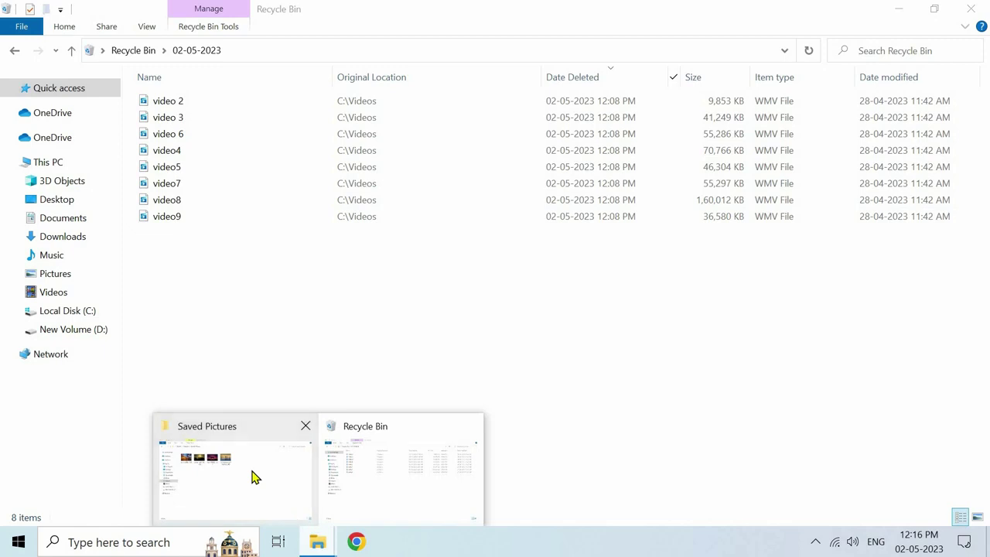
left_click(252, 473)
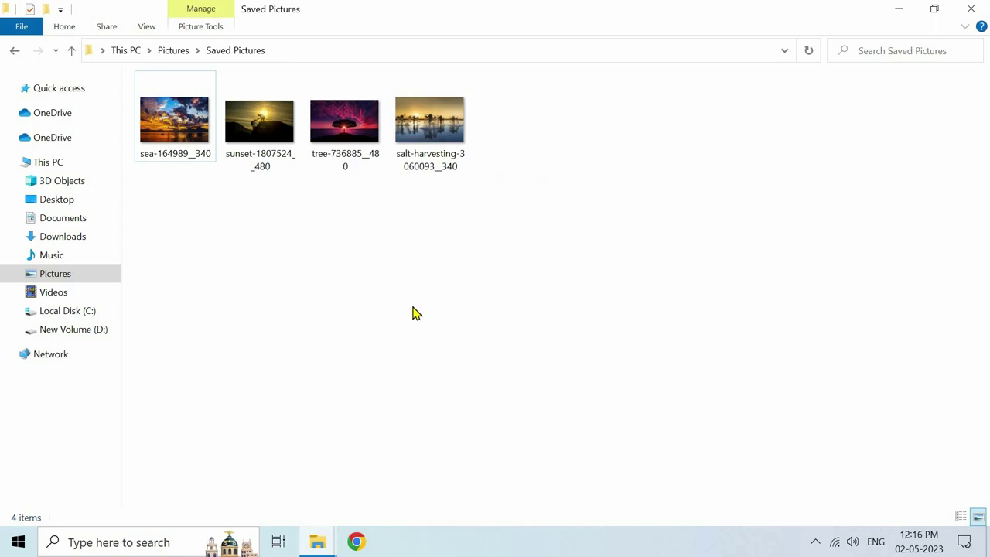
- In the Recycle Bin, select video9, video8, video7, video4 and video 6, show their Restore option and dismiss it
left_click(327, 539)
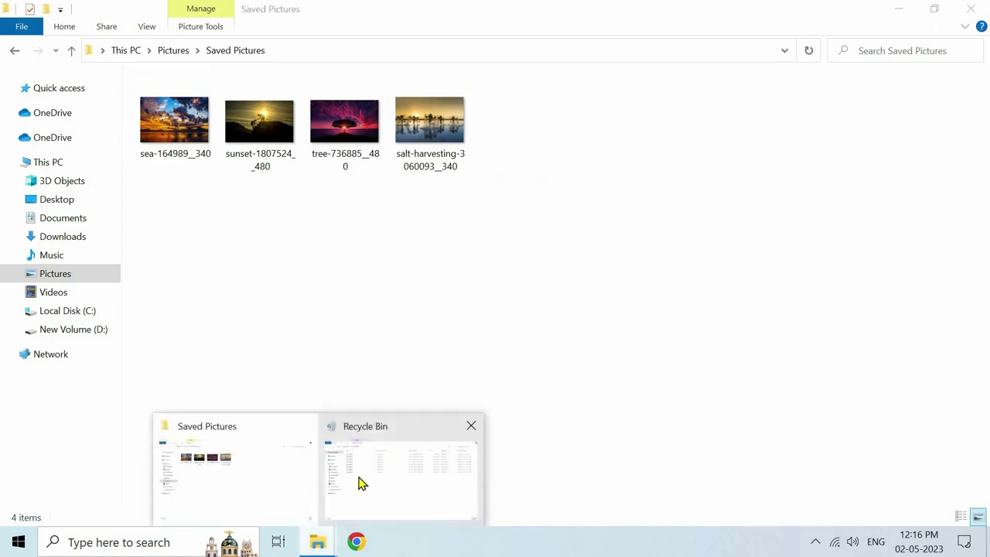
left_click(360, 479)
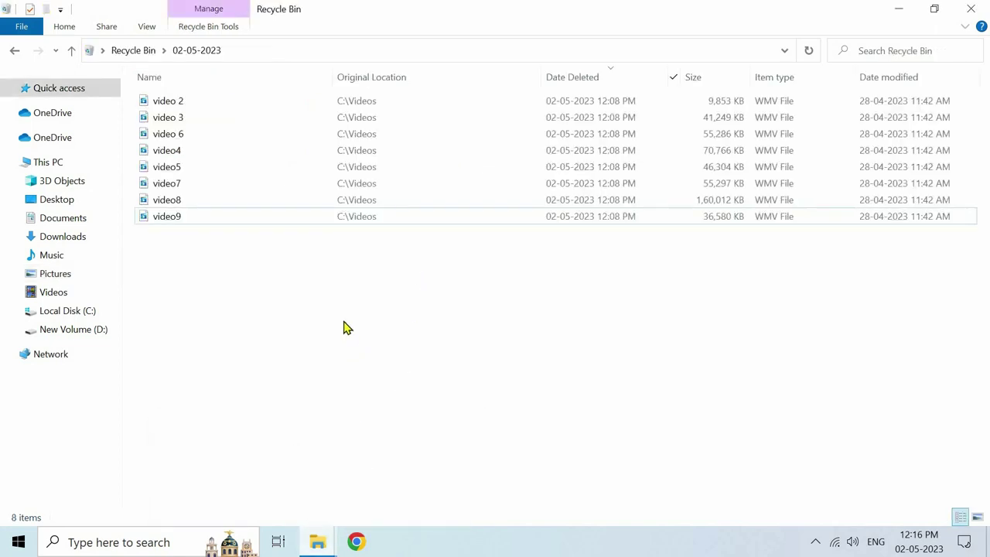
left_click(301, 222)
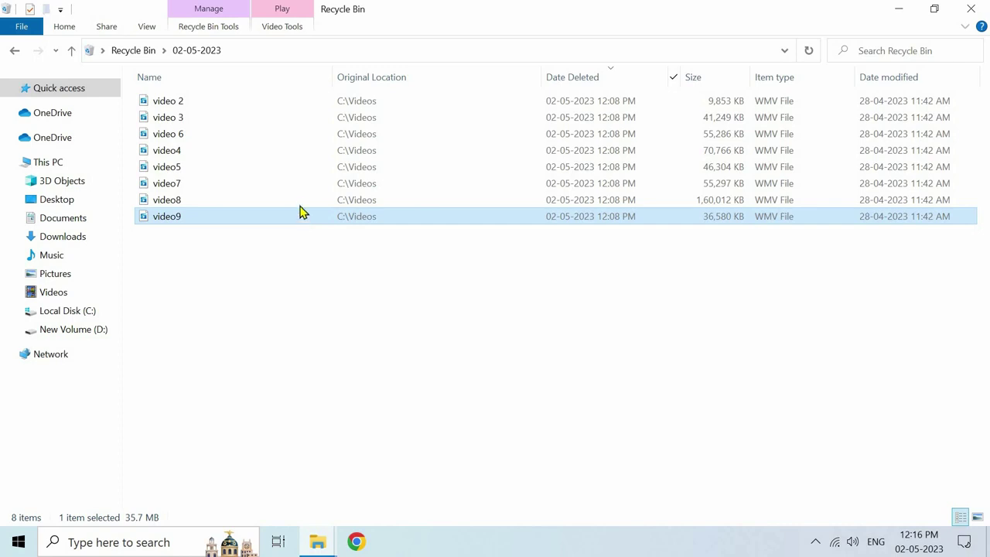
left_click(302, 203, "ctrl")
left_click(302, 189, "ctrl")
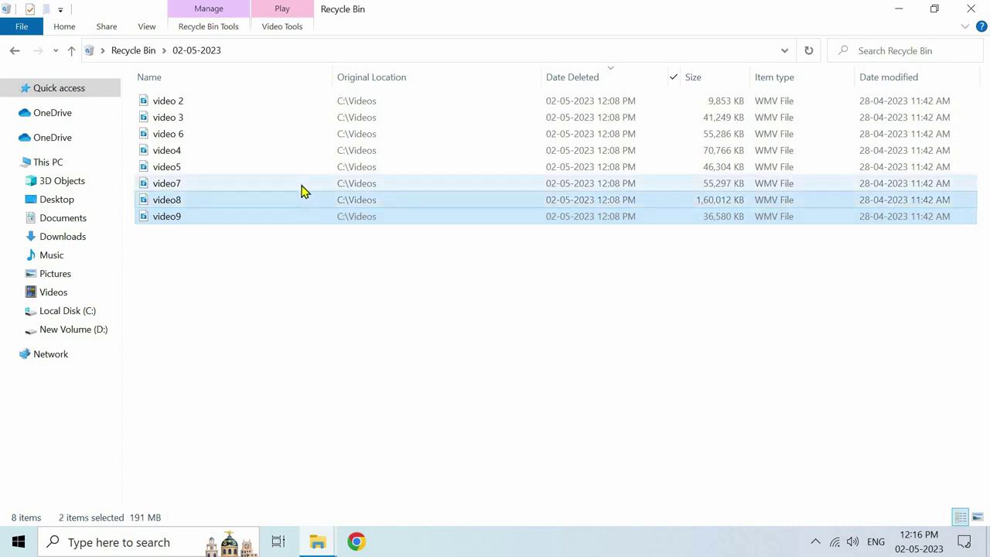
left_click(306, 156, "ctrl")
left_click(306, 136, "ctrl")
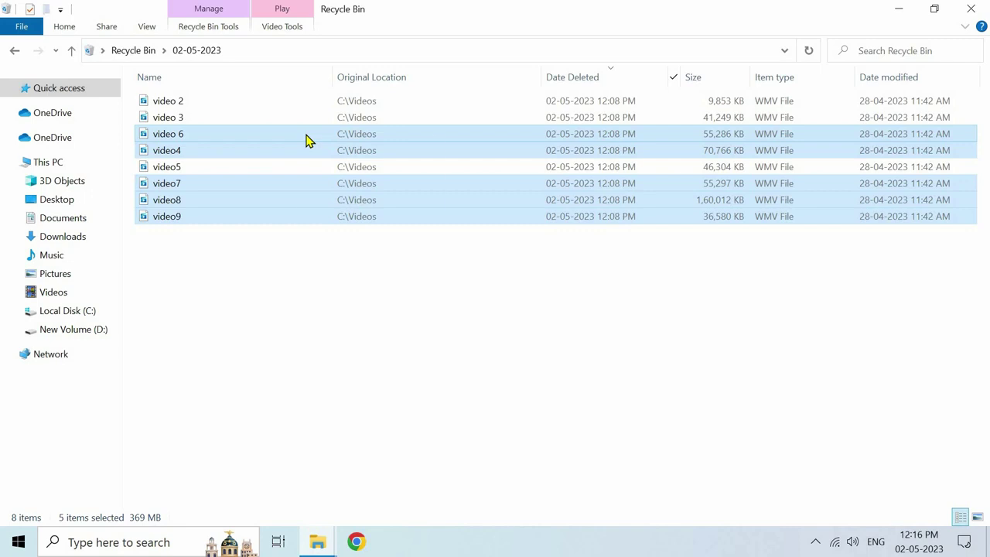
right_click(306, 139)
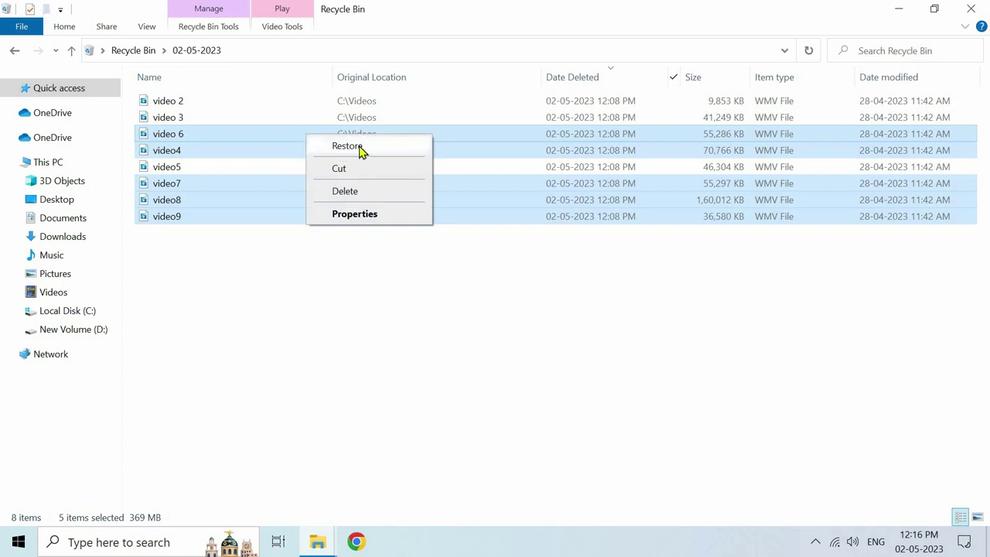
left_click(374, 271)
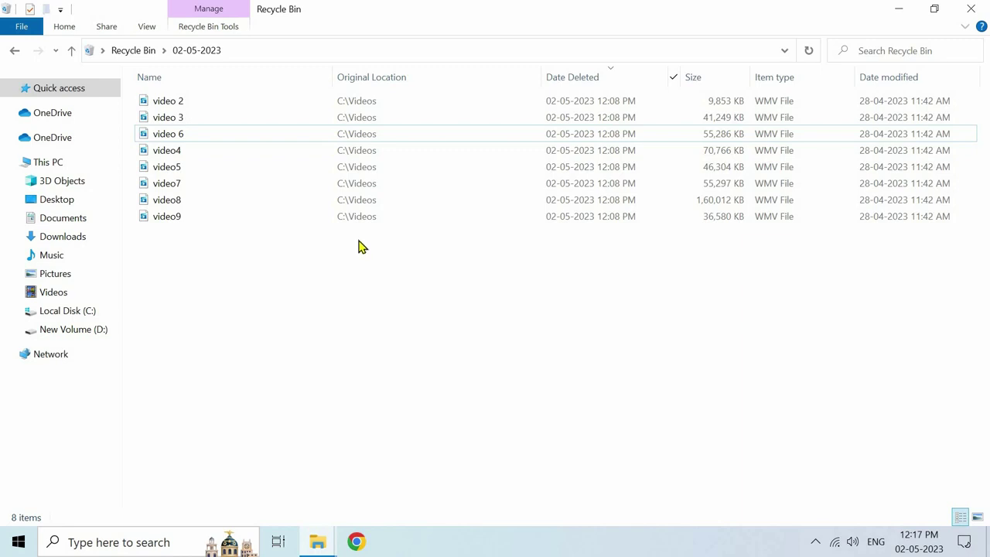
- Select all deleted files in the Recycle Bin's 02-05-2023 group, show their Restore option and dismiss it
key("ctrl+a")
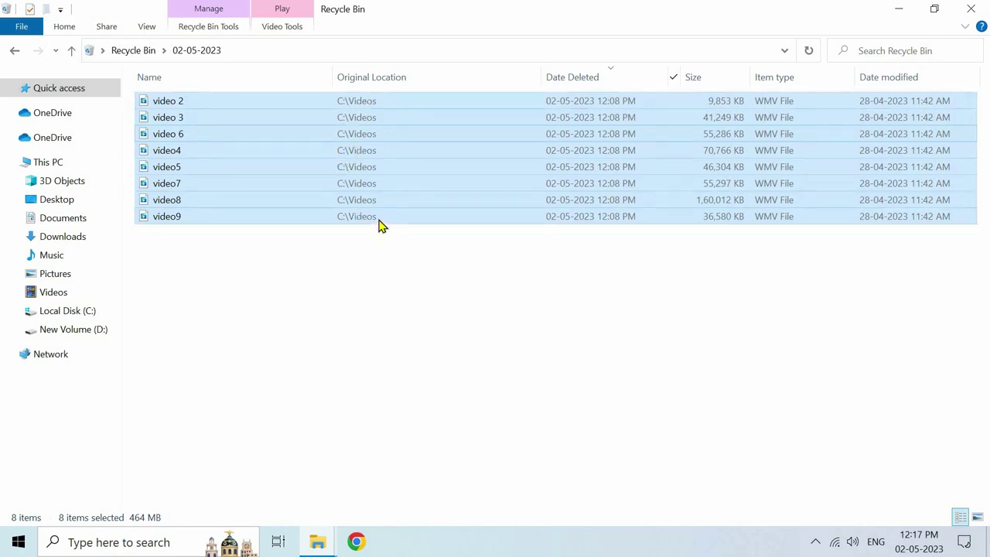
right_click(397, 174)
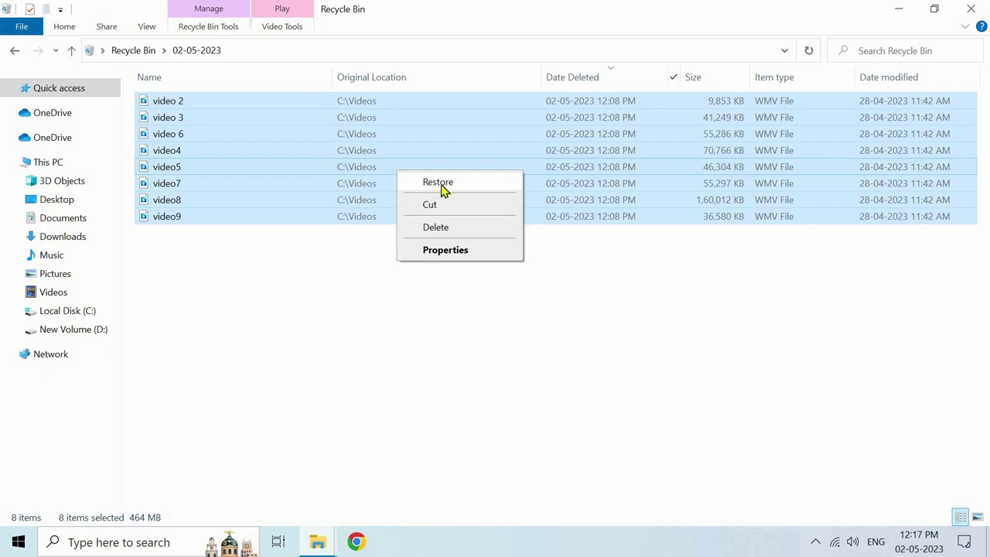
left_click(396, 286)
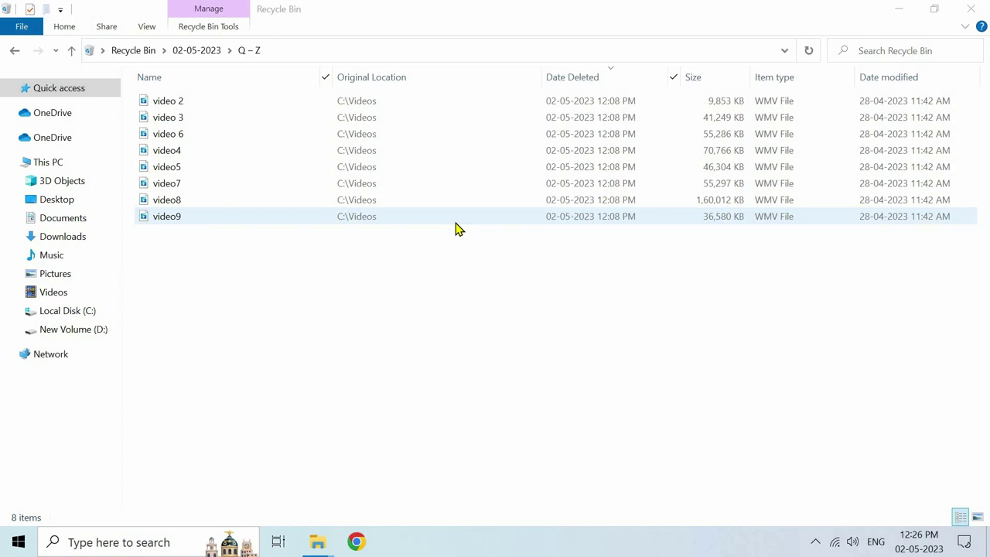
- Try to permanently delete all the videos in the Recycle Bin's Q – Z group, declining the confirmation
key("ctrl+a")
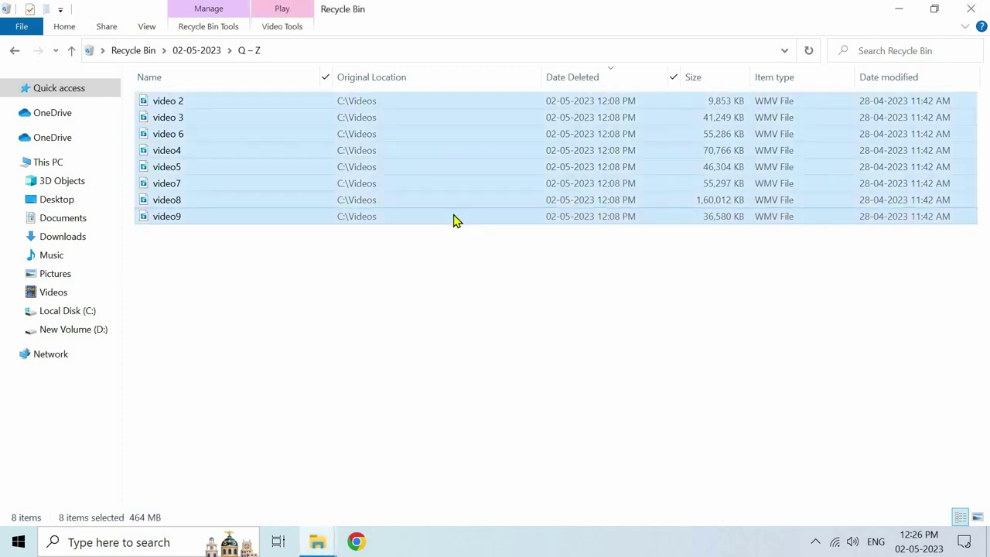
right_click(437, 165)
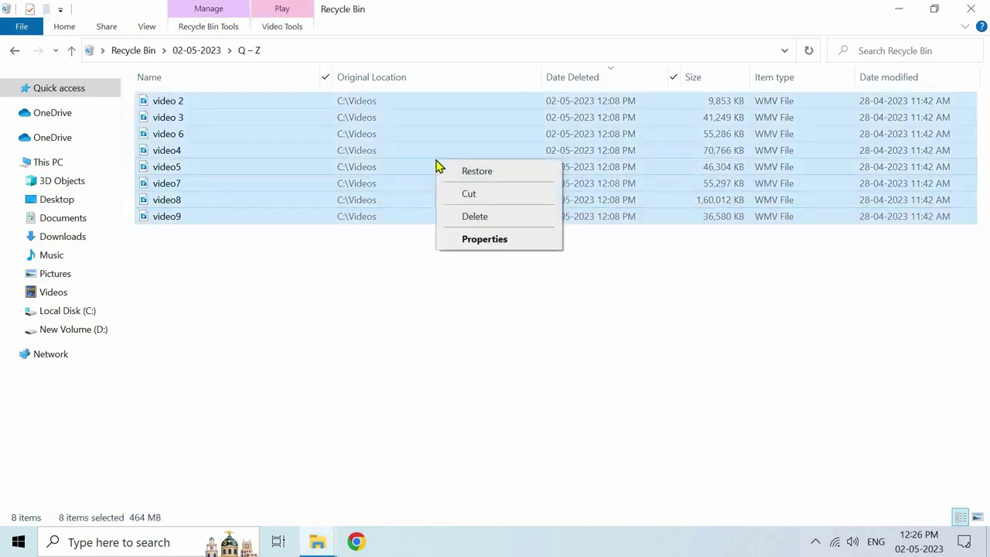
left_click(475, 216)
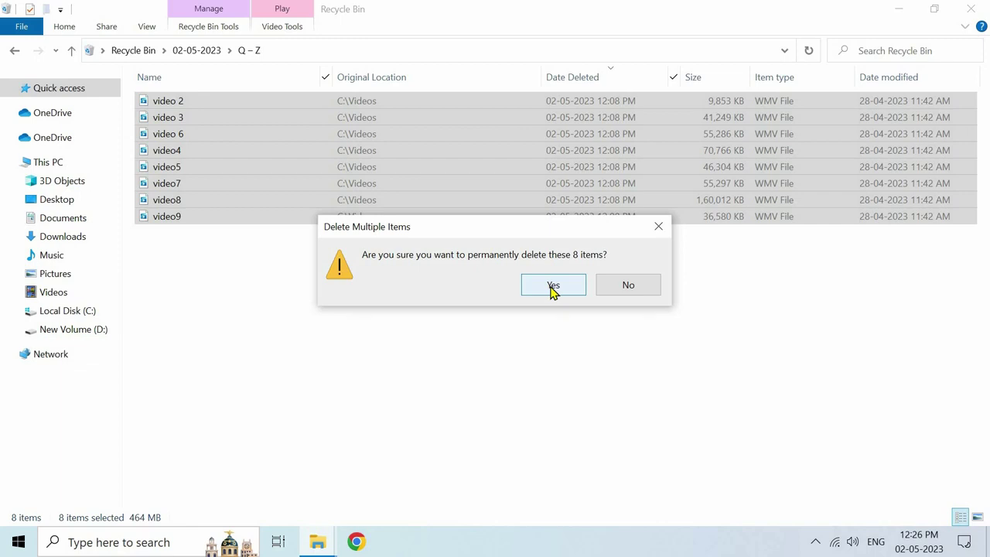
left_click(613, 288)
left_click(613, 291)
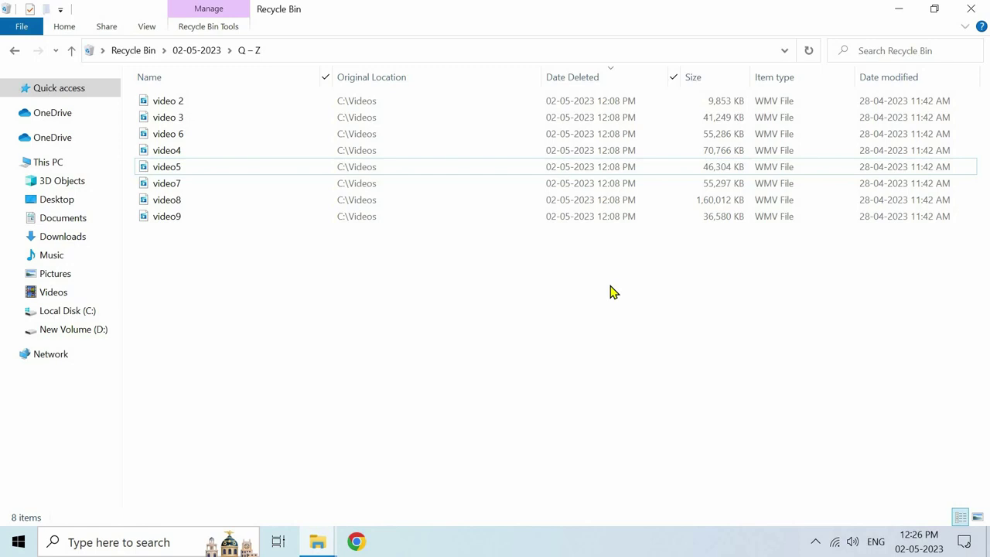
- Minimize the window and start emptying the Recycle Bin from the desktop, cancelling at the confirmation
left_click(899, 17)
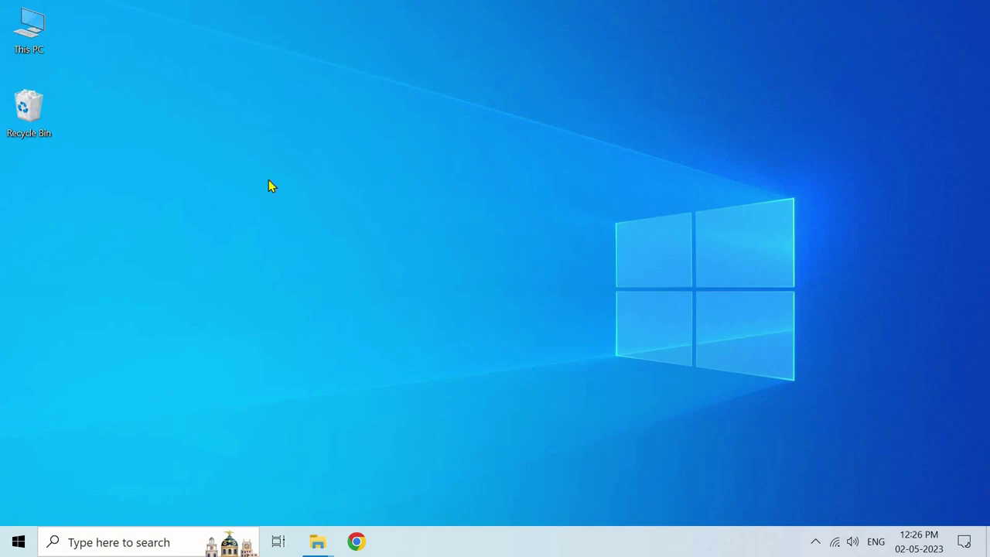
right_click(26, 112)
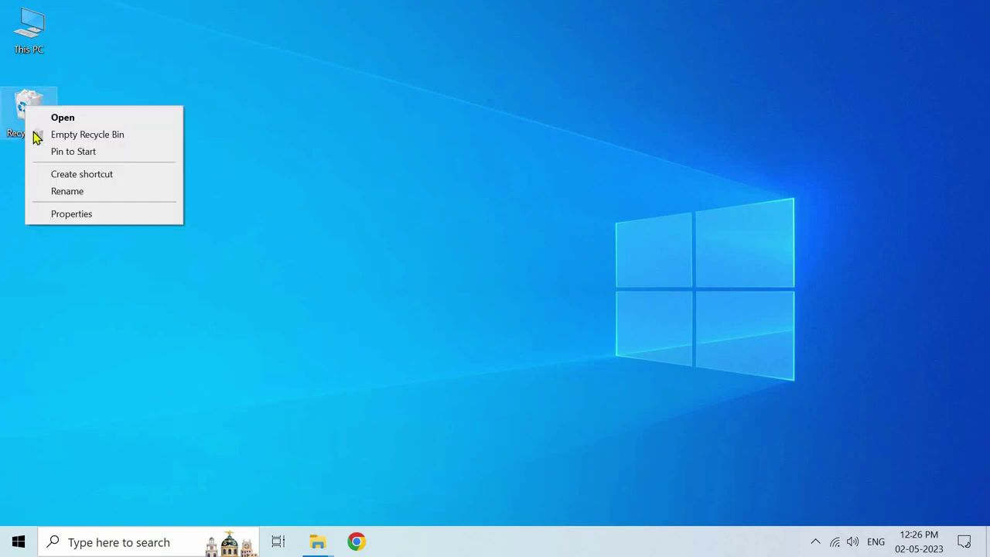
left_click(100, 137)
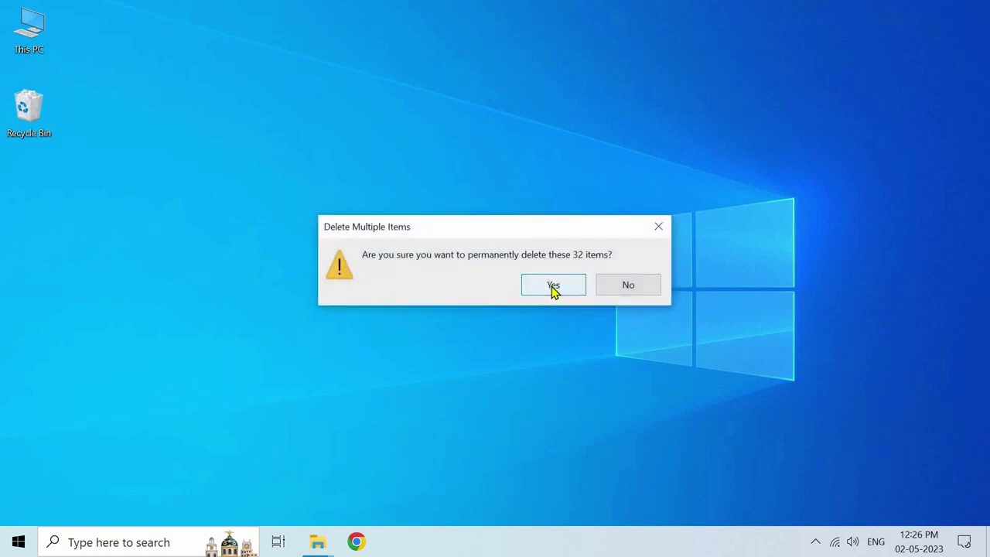
left_click(658, 228)
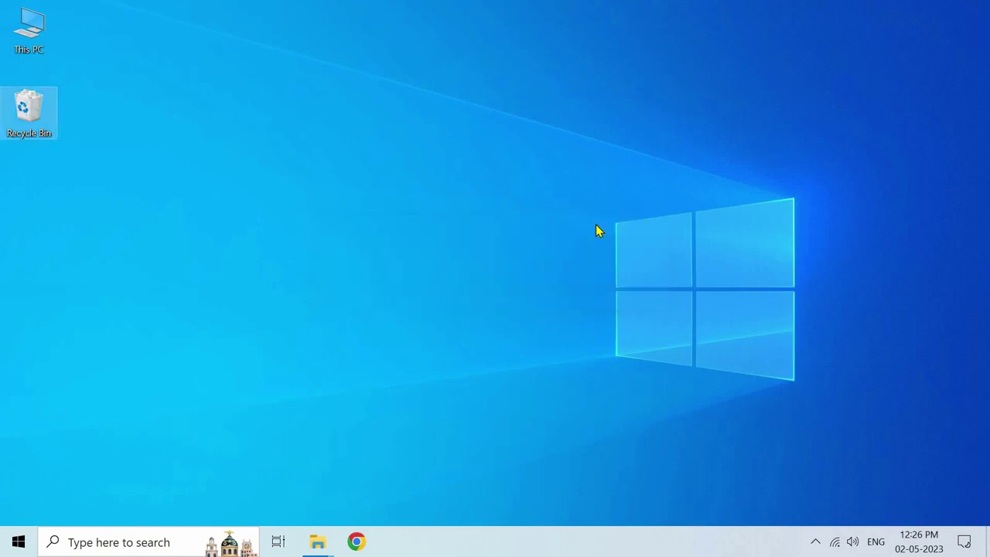
left_click(297, 215)
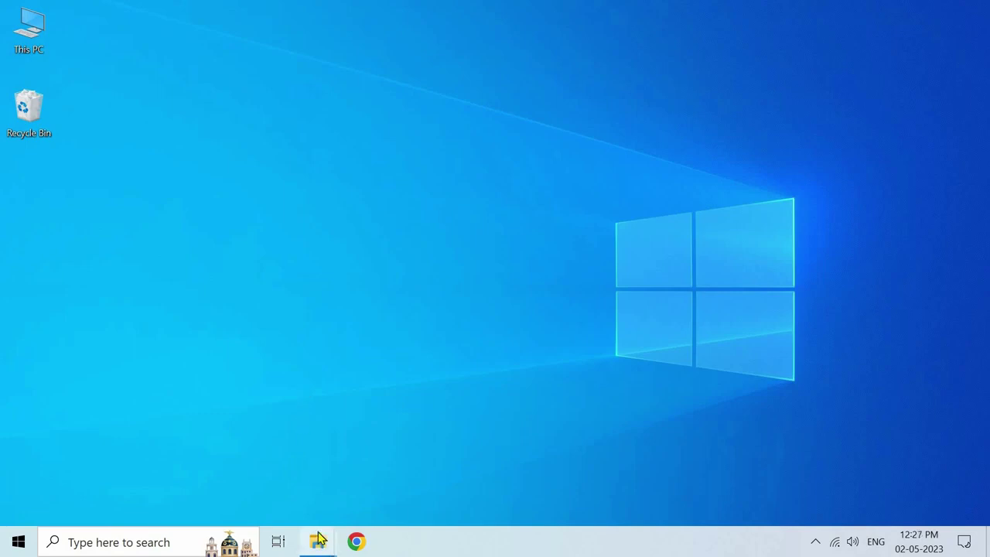
- Return to the Recycle Bin window, select video9, video7, video5 and video4, show their Delete option and dismiss it
key("alt+Tab")
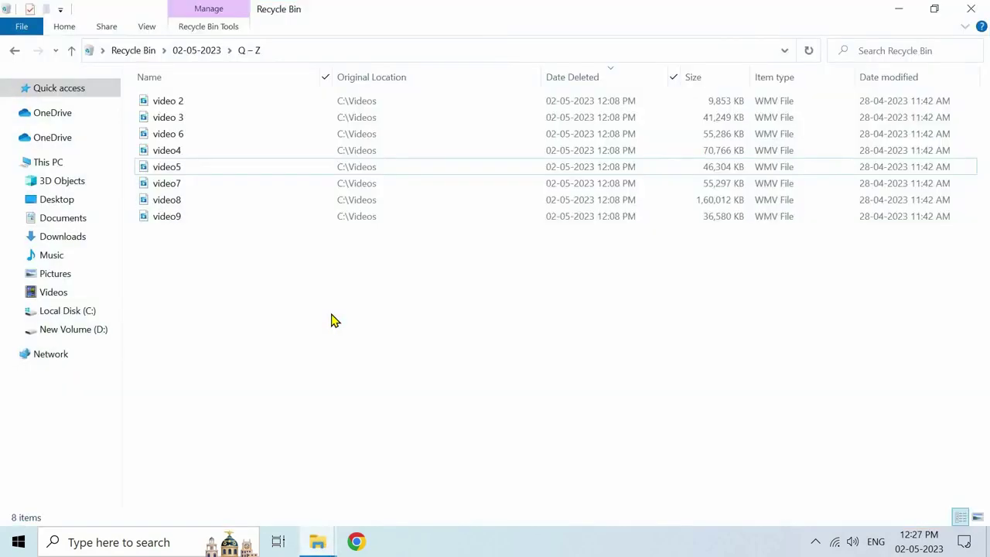
left_click(325, 220)
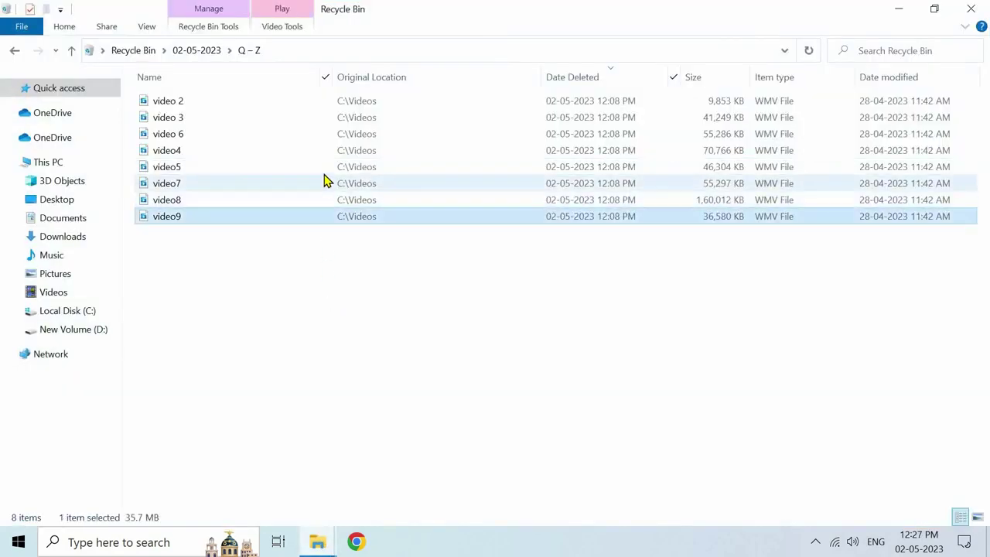
left_click(325, 186, "ctrl")
left_click(325, 164, "ctrl")
left_click(324, 152, "ctrl")
right_click(324, 148)
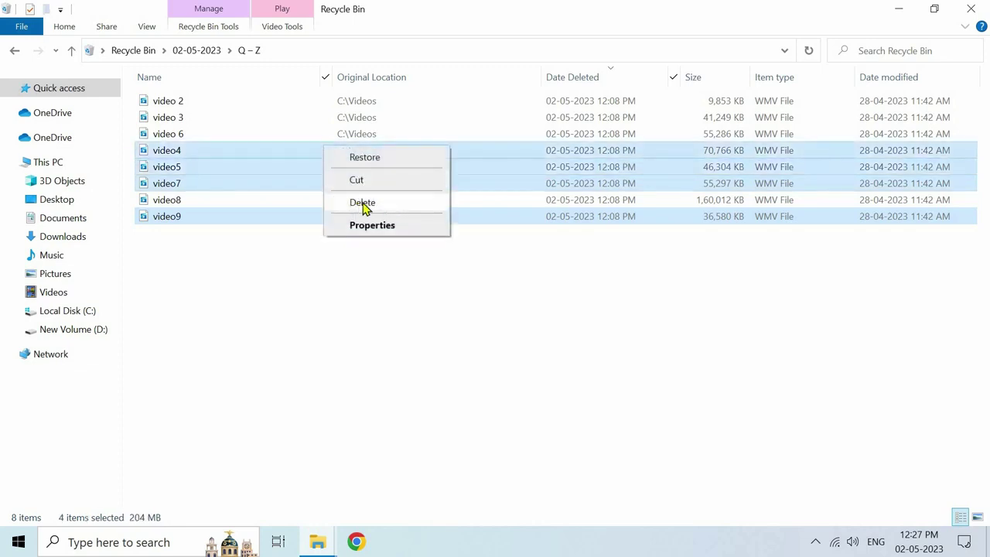
left_click(410, 279)
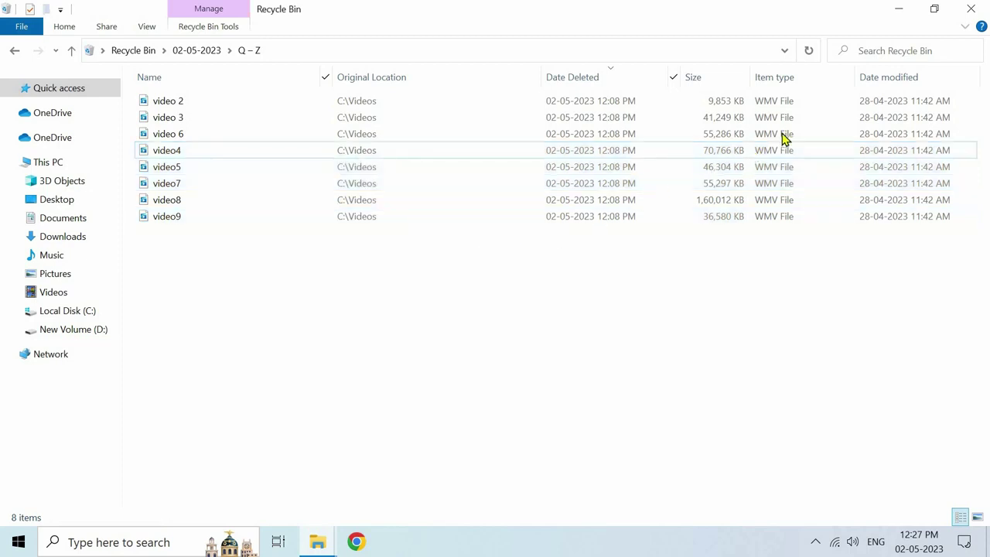
- Open the Recycle Bin's properties from the desktop, view the settings for New Volume and reselect Local Disk (C:)
left_click(898, 9)
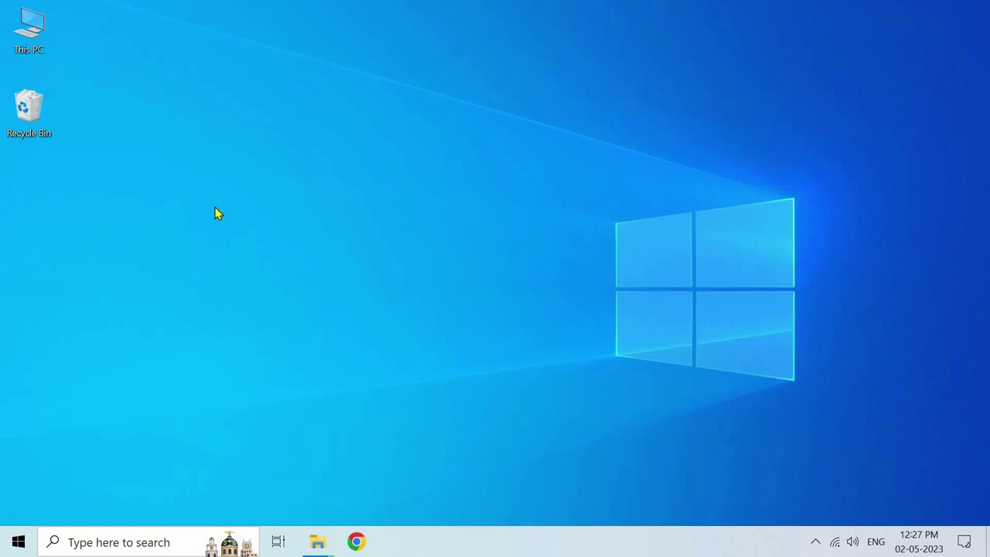
right_click(26, 110)
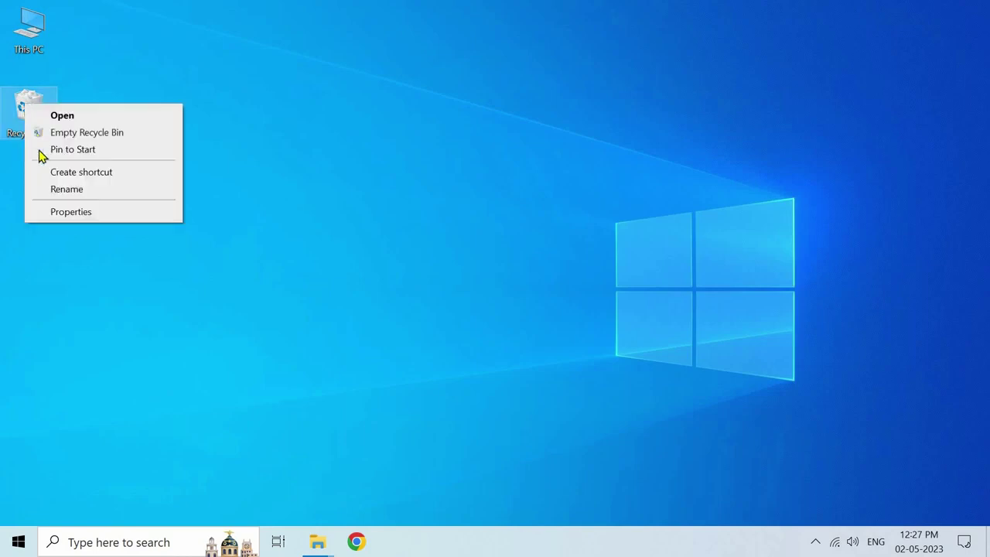
left_click(76, 213)
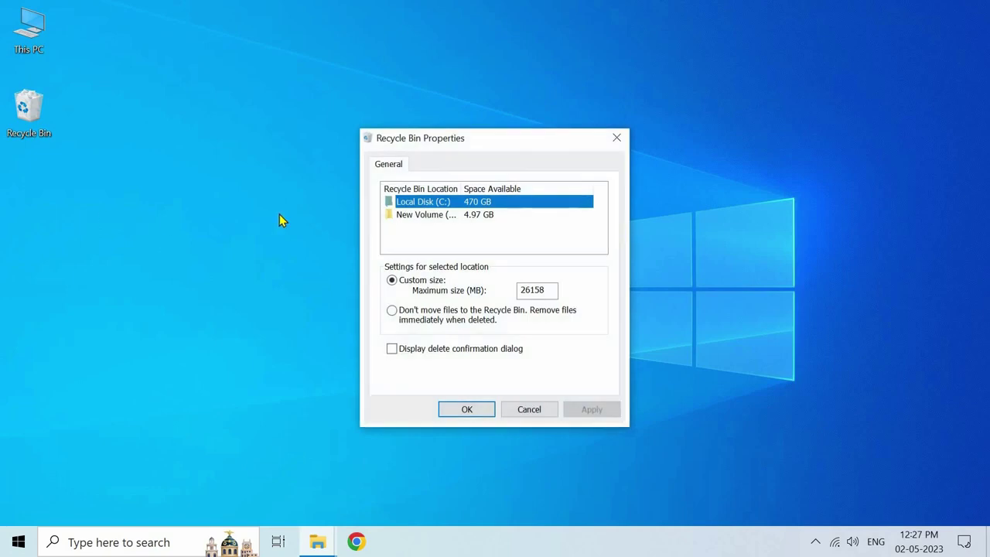
left_click(464, 216)
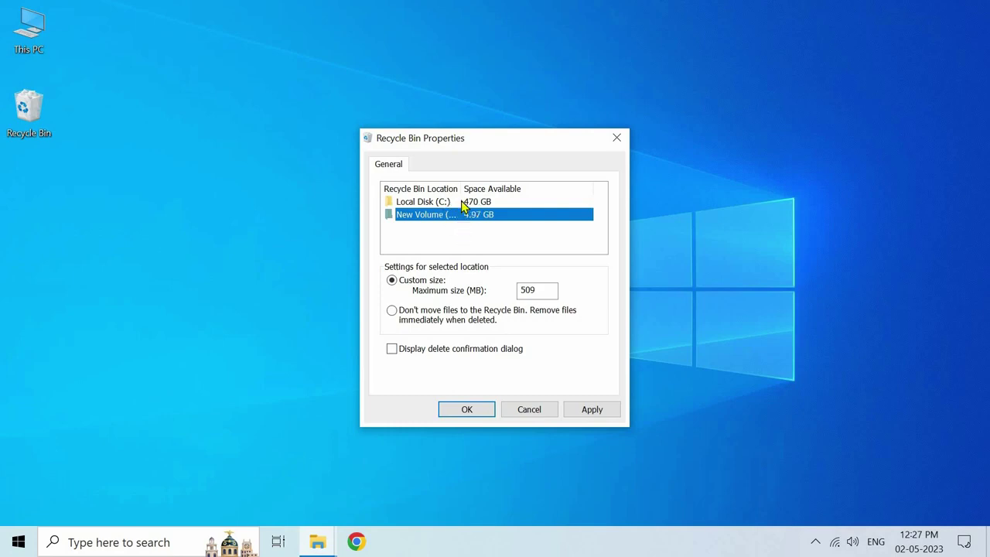
left_click(461, 201)
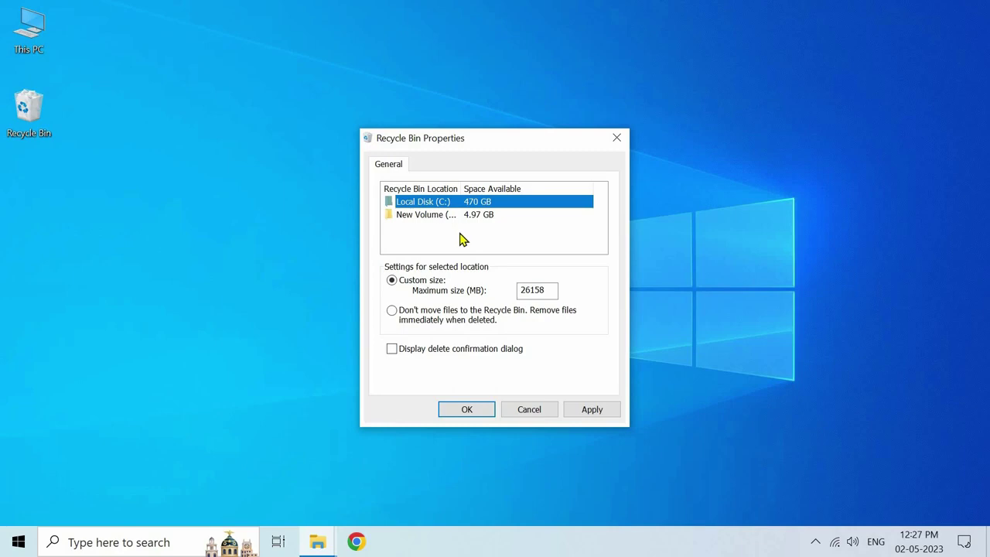
- Set Local Disk (C:) to remove files immediately when deleted, enable the delete confirmation dialog, and apply the settings
left_click(394, 310)
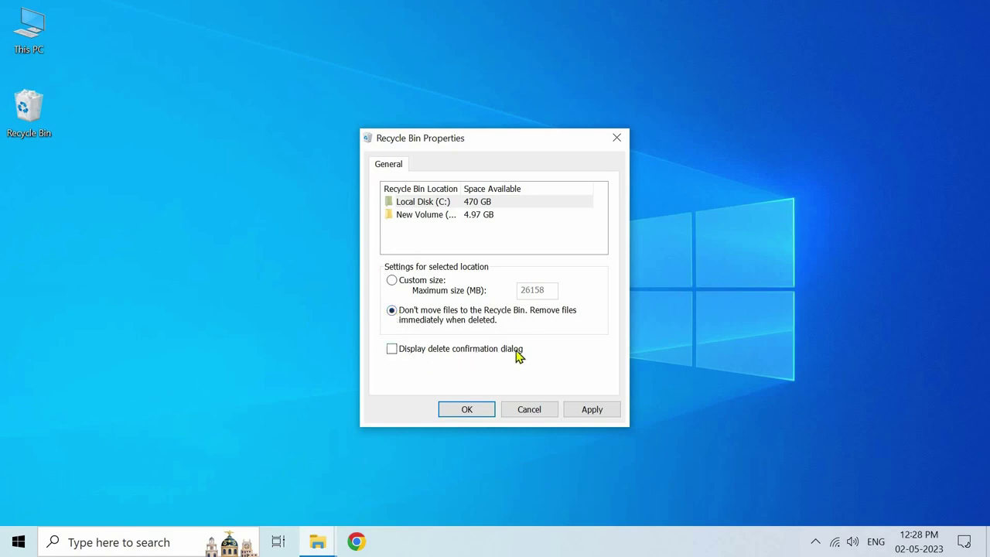
left_click(392, 349)
left_click(592, 411)
left_click(466, 410)
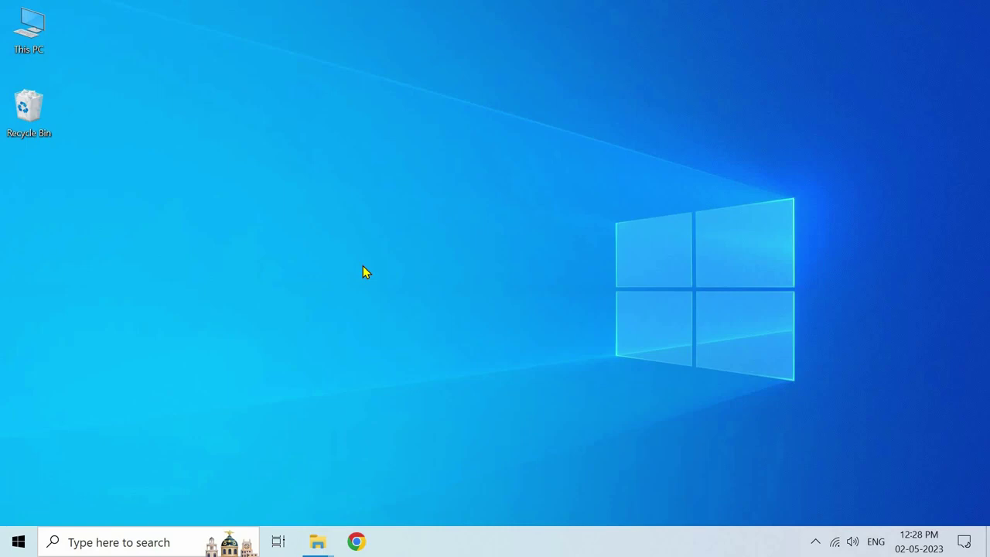
- Switch to the Saved Pictures folder and permanently delete the picture sea-164989__340, confirming the deletion
left_click(320, 538)
left_click(232, 476)
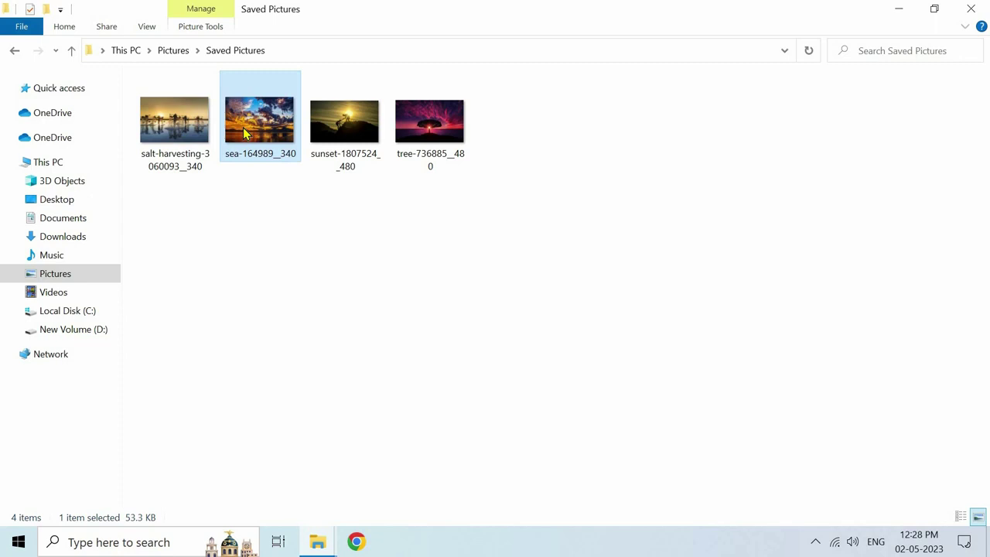
key("shift+Delete")
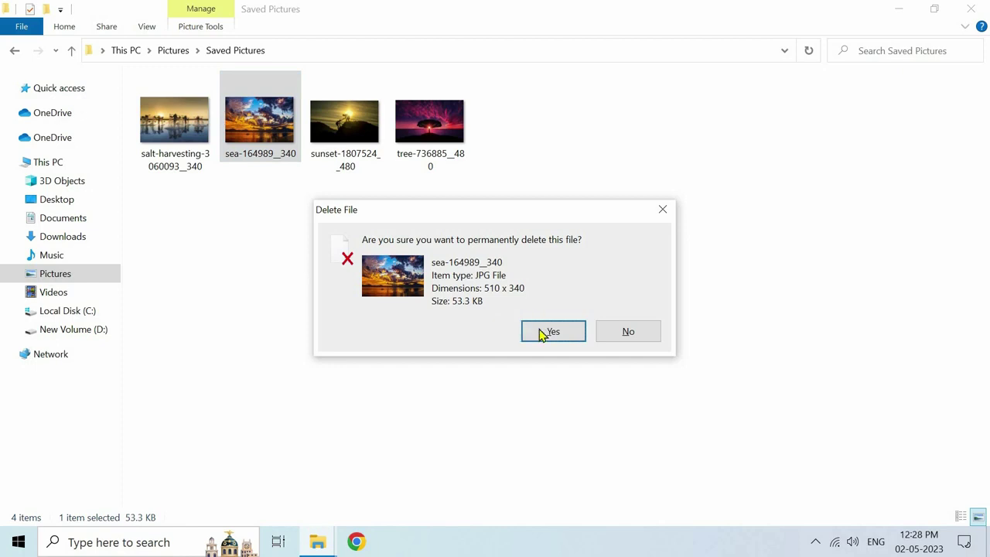
left_click(545, 334)
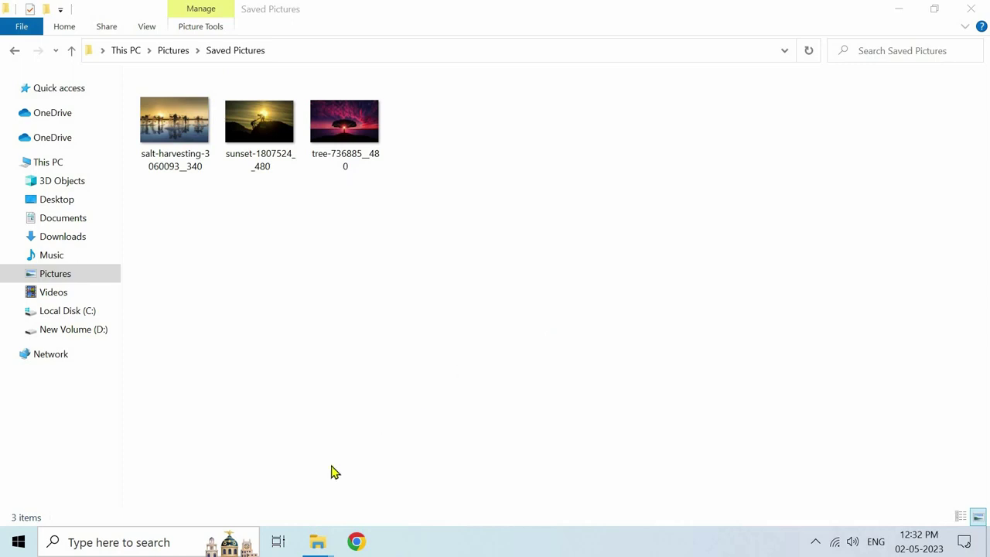
- Check the Recycle Bin window for the deleted picture and return to the desktop
mouse_move(317, 540)
left_click(369, 493)
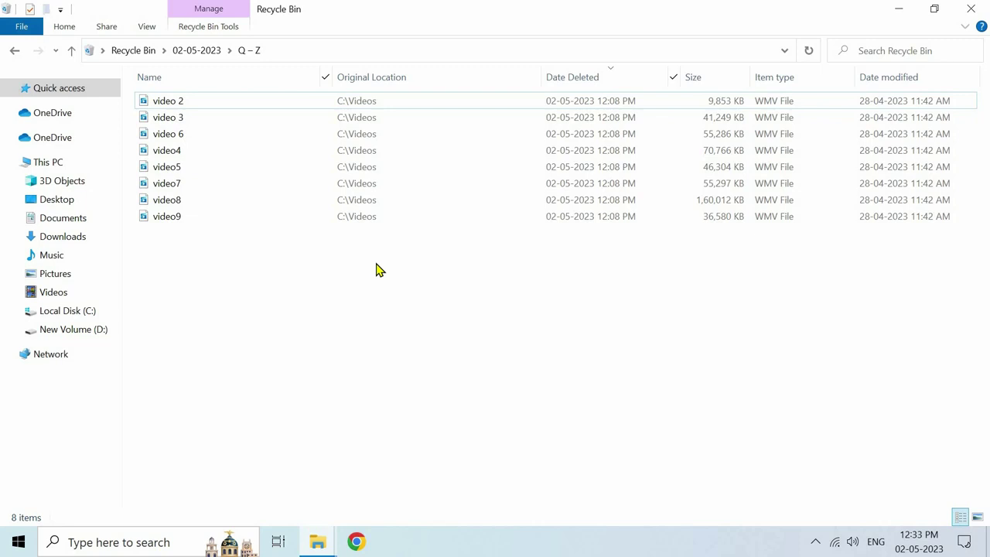
left_click(893, 11)
key("super+d")
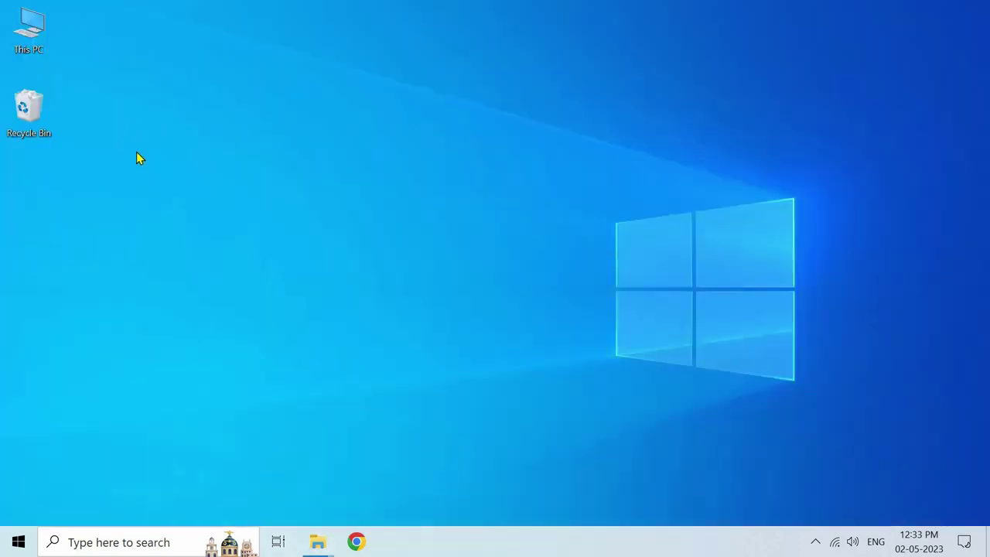
- In the Recycle Bin's properties, switch Local Disk (C:) to a custom maximum size of 30000 MB and apply it
right_click(32, 102)
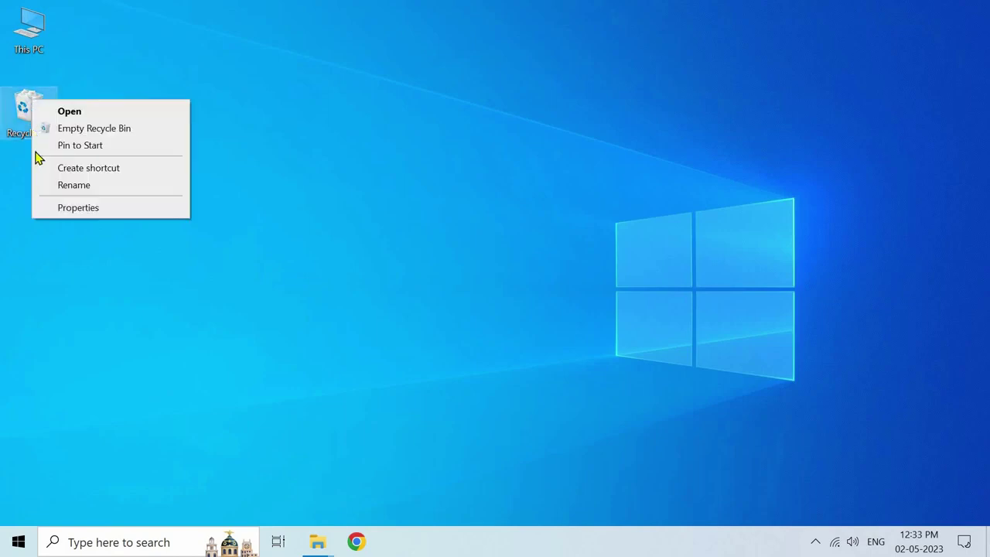
left_click(77, 207)
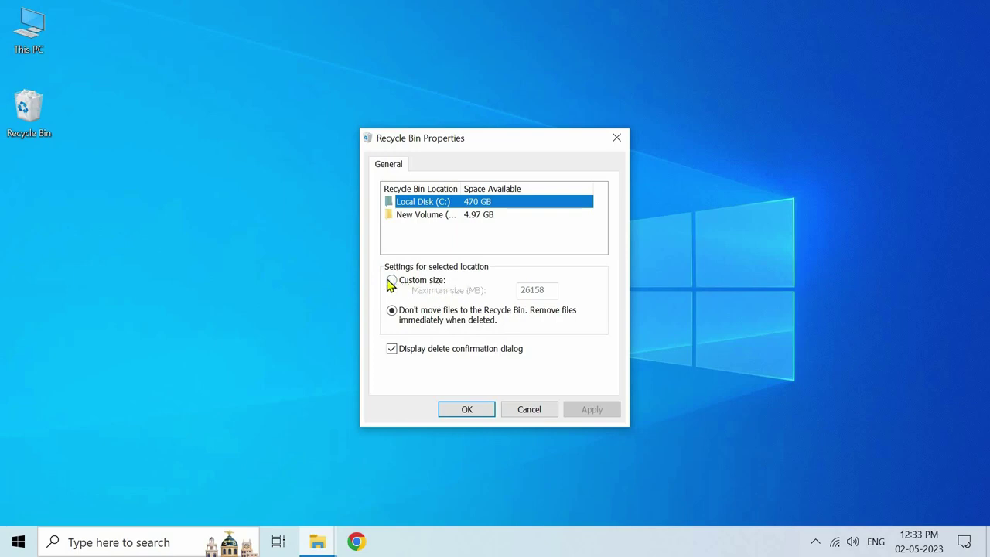
left_click(392, 280)
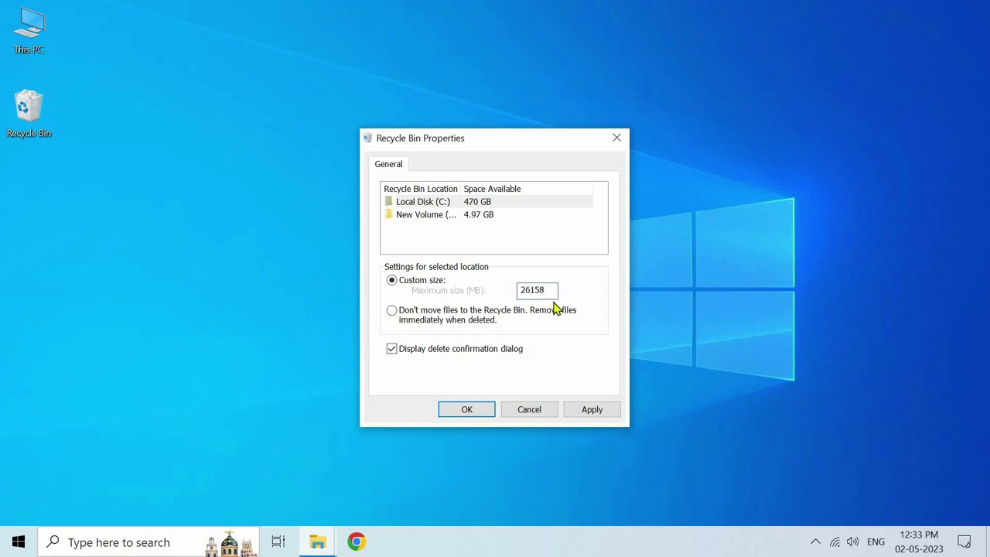
key("BackSpace")
key("BackSpace")
type("30000")
left_click(590, 412)
left_click(471, 415)
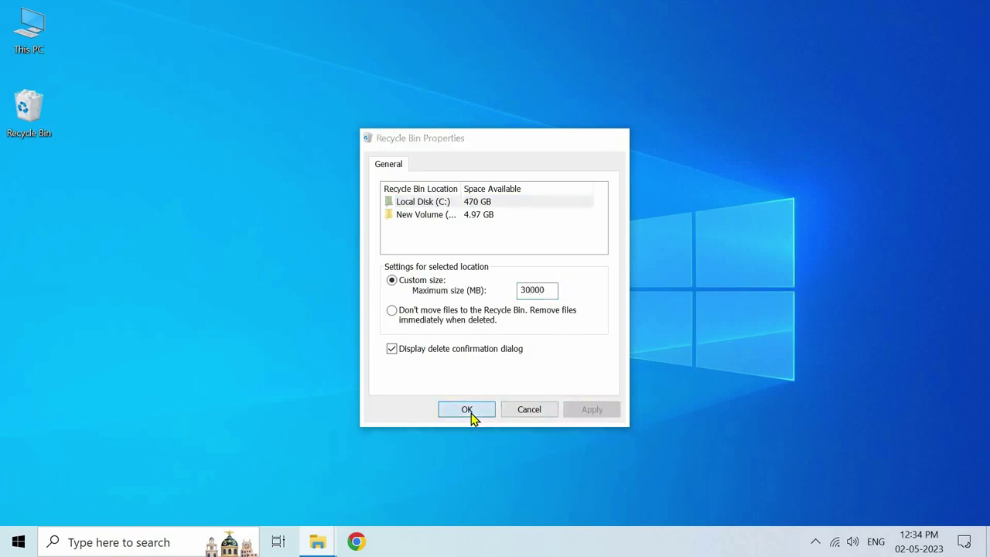